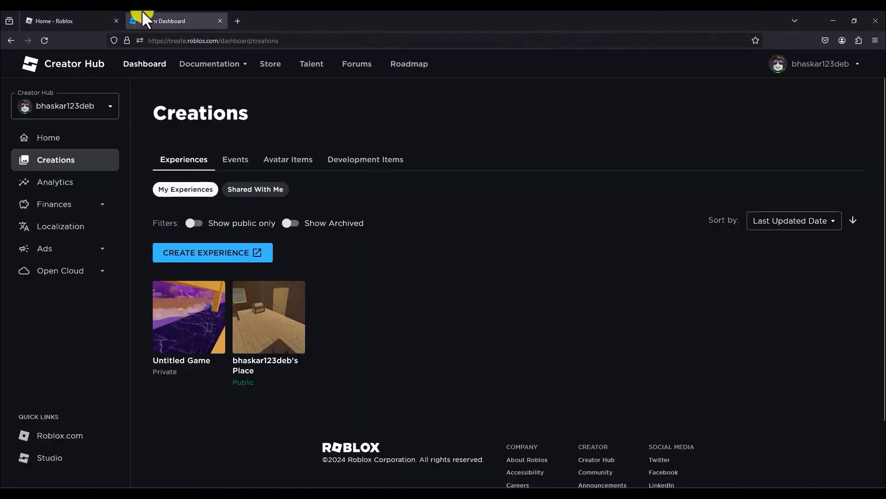
Go from the Roblox home page to the Creator Dashboard's list of creations.
click(41, 22)
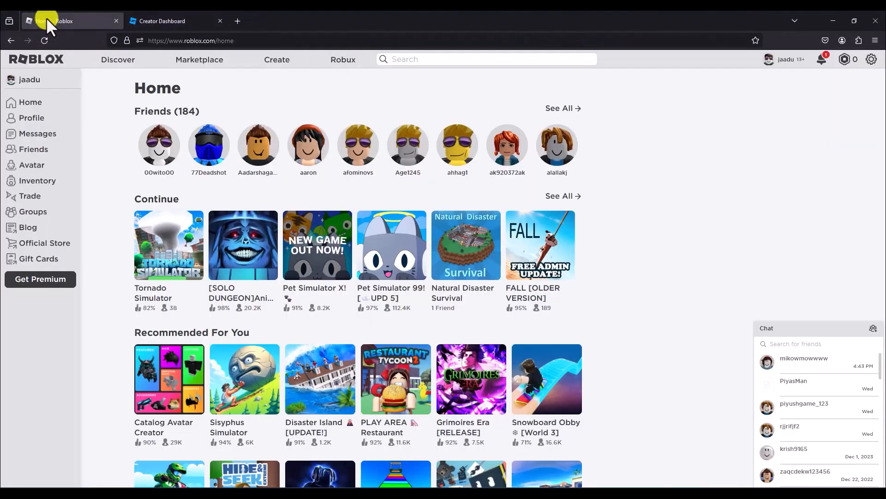
click(273, 65)
click(145, 66)
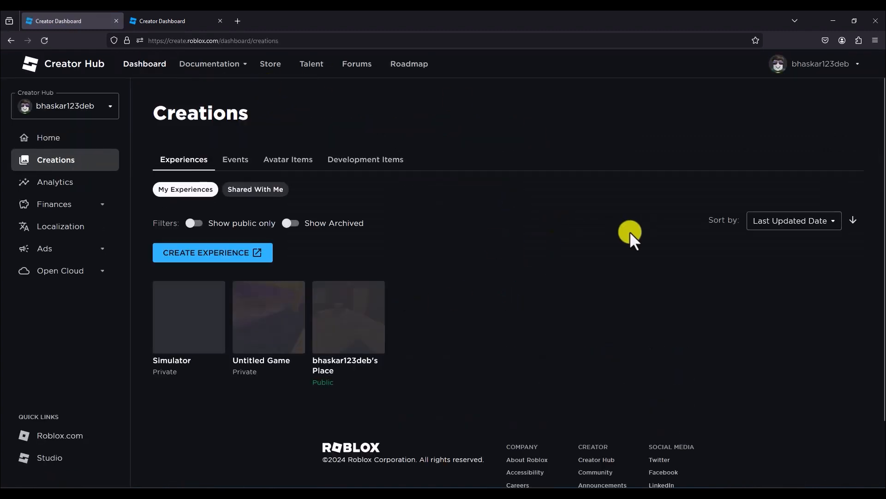
Start creating a new experience, allow the link to launch Roblox Studio, and minimize the browser.
click(222, 257)
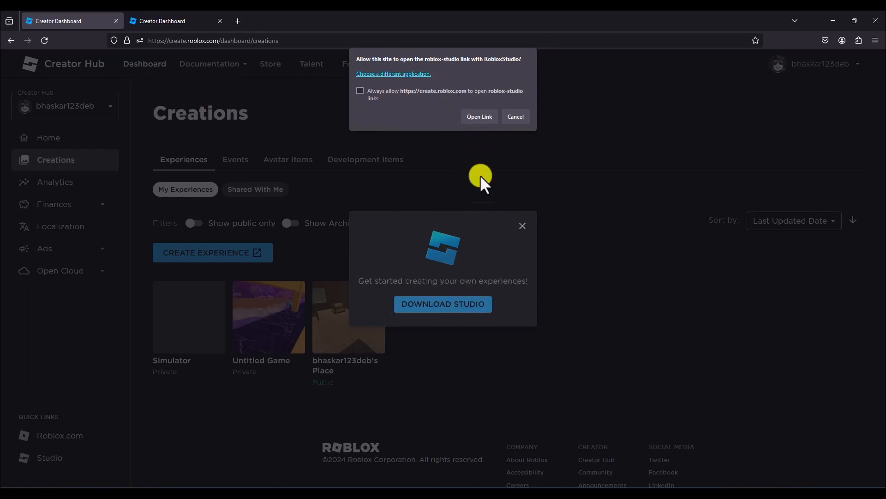
click(482, 118)
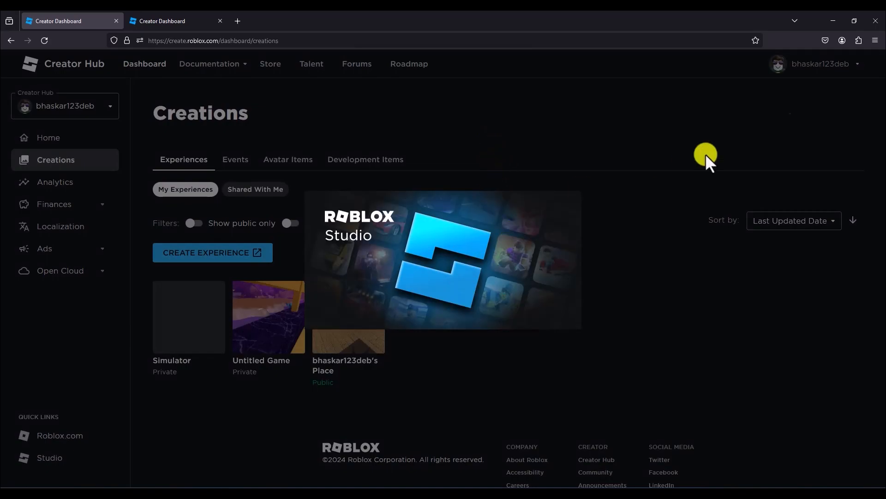
click(828, 21)
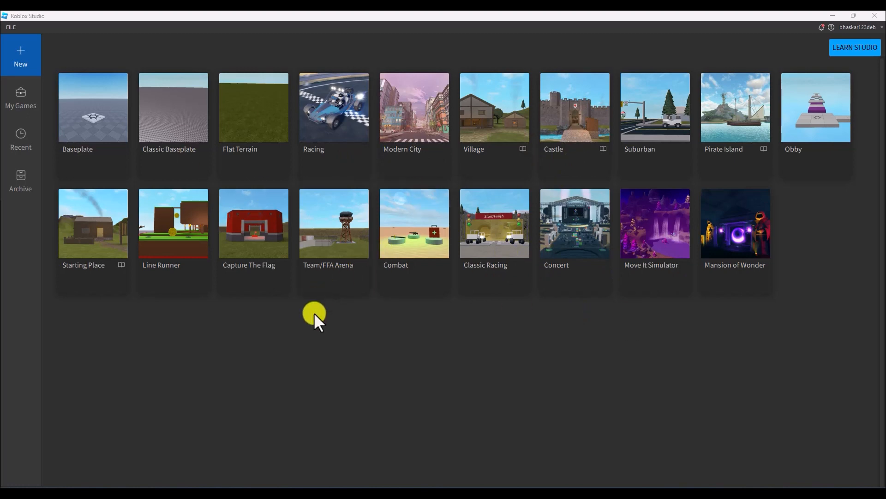
Create a new place from the Baseplate template.
click(94, 102)
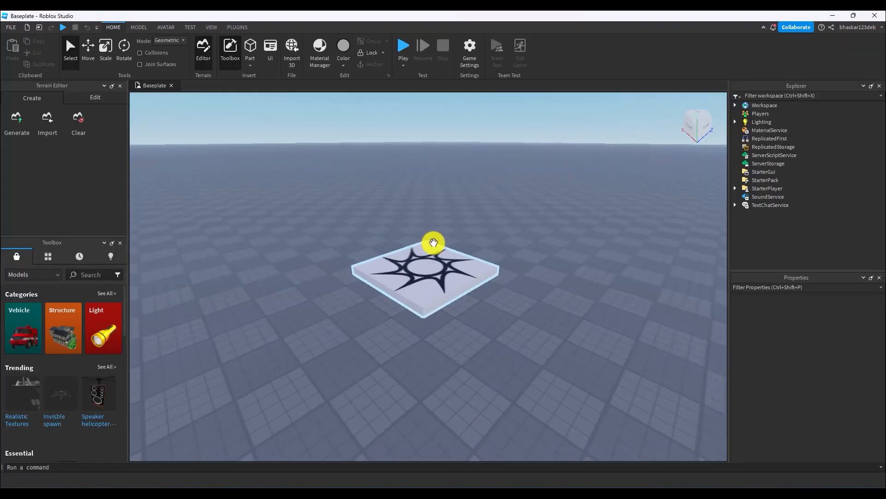
scroll(430, 242, down, 3)
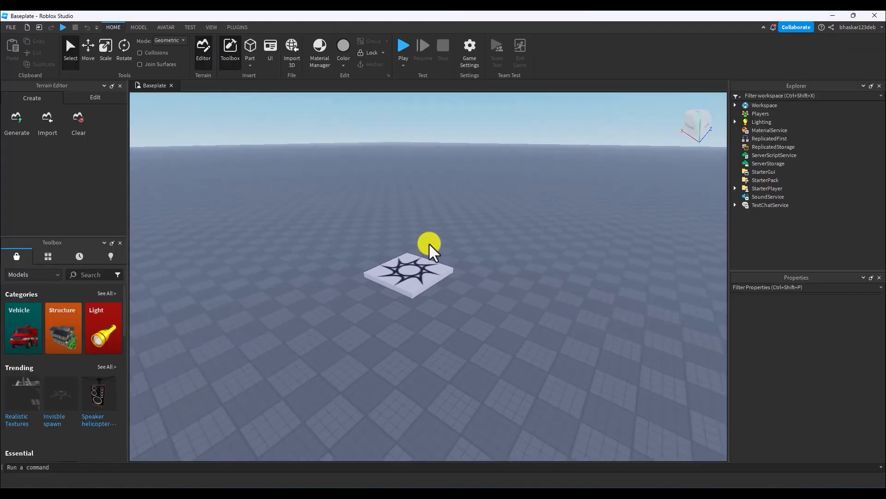
scroll(429, 244, up, 3)
right_drag(429, 244, 431, 245)
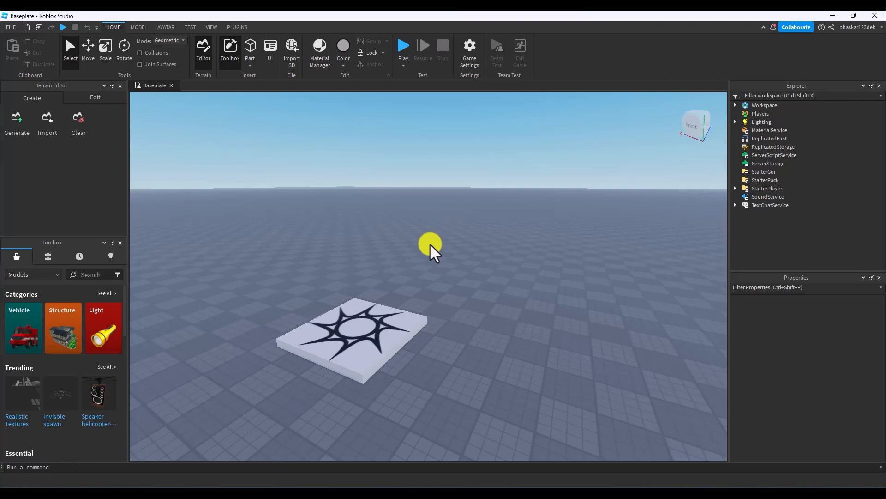
right_drag(430, 243, 486, 220)
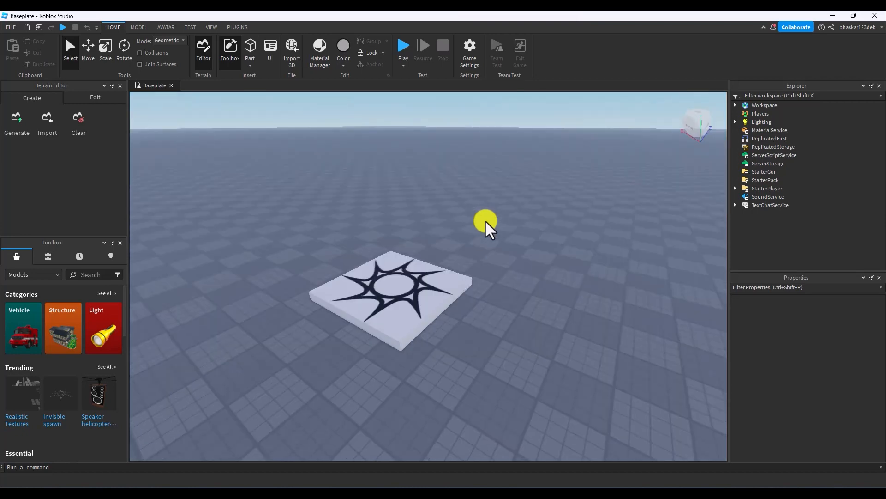
Expand Workspace and Baseplate in the hierarchy and inspect the Baseplate's Texture properties.
click(597, 351)
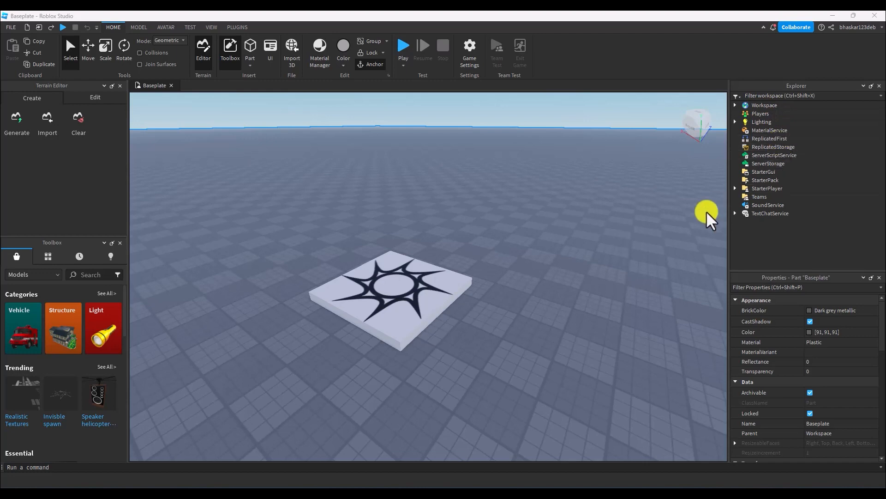
click(761, 106)
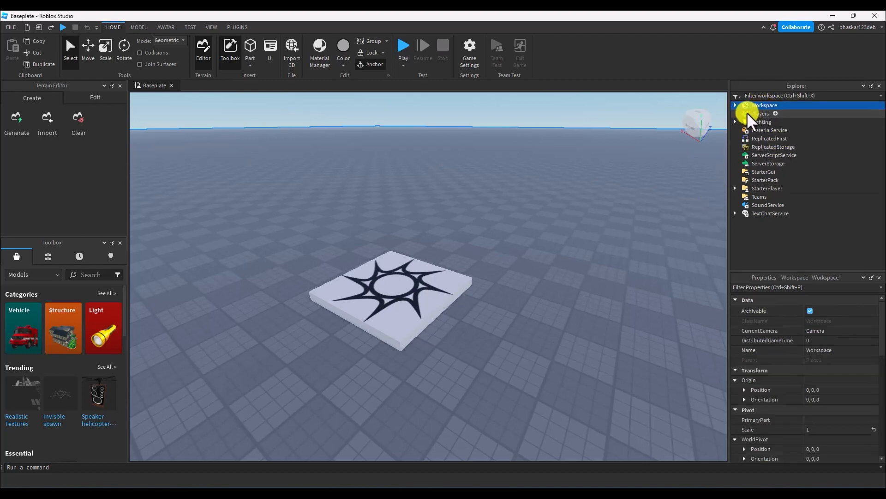
click(735, 105)
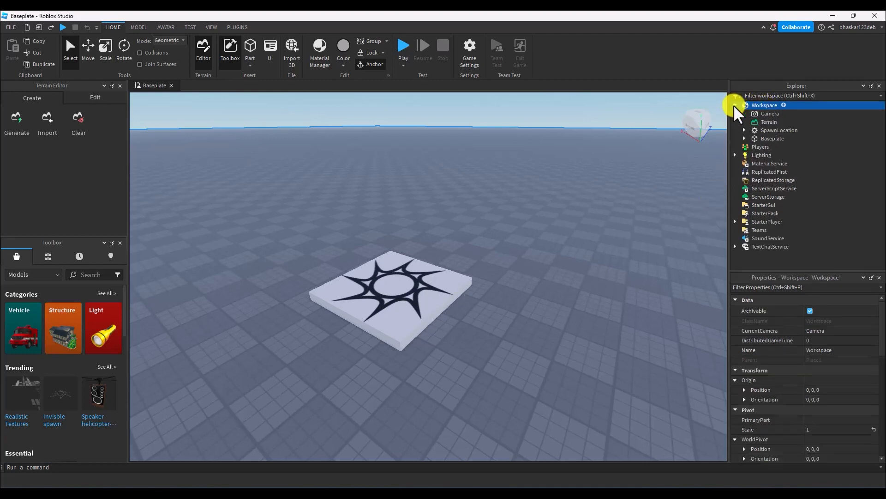
click(770, 138)
click(744, 139)
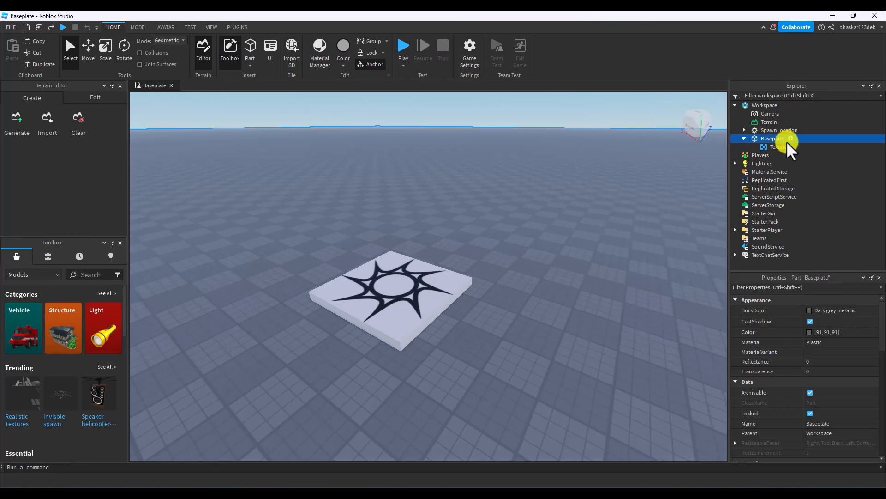
click(765, 147)
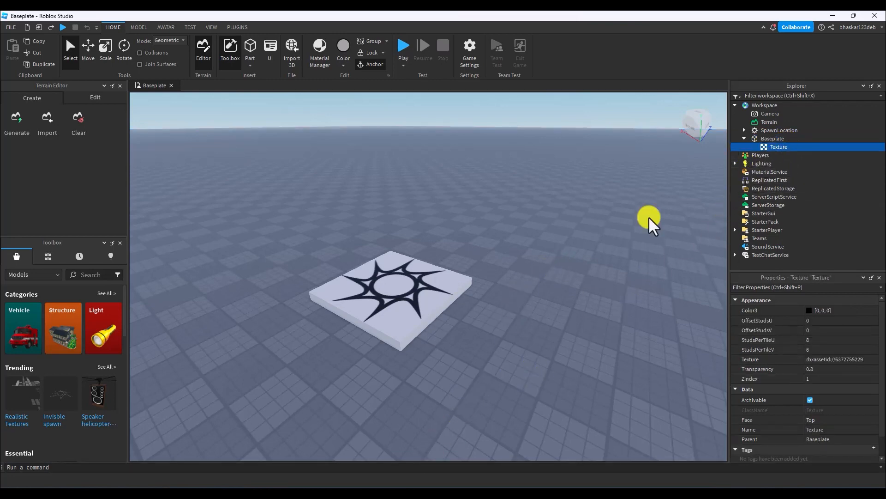
Delete the Baseplate, including its Texture, from Workspace.
click(771, 138)
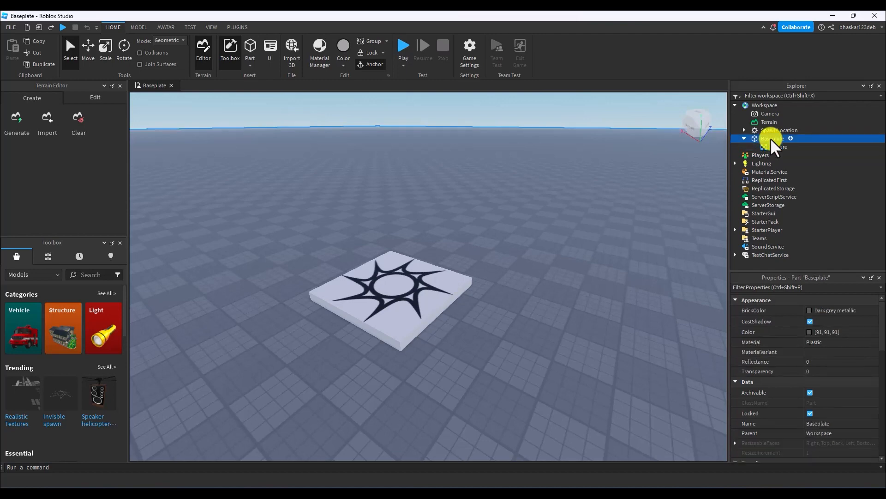
right_click(772, 139)
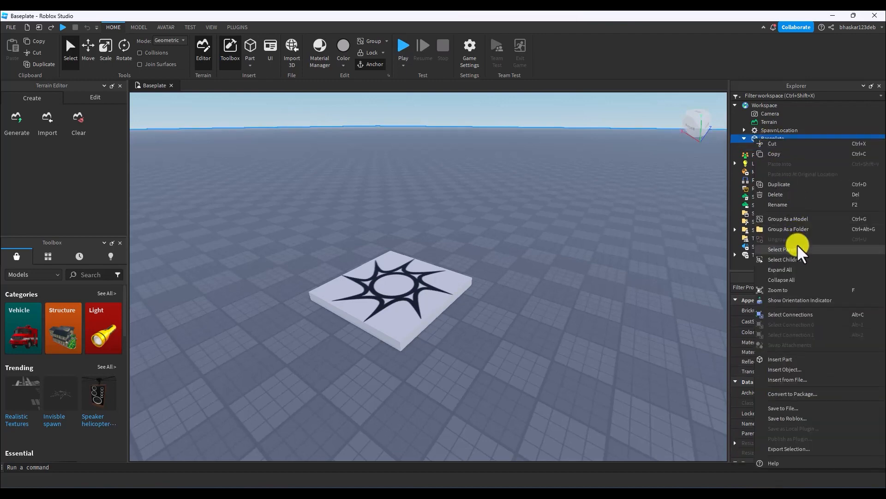
click(792, 136)
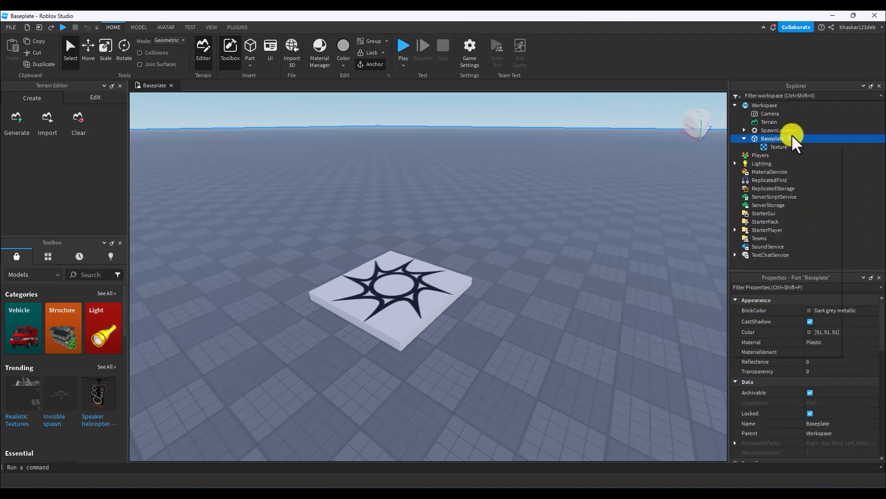
right_click(794, 135)
click(800, 136)
key(Delete)
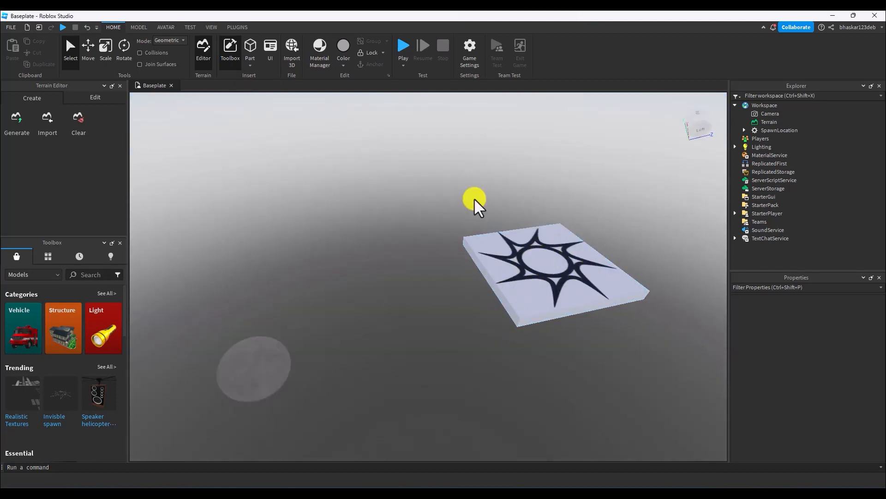
Insert a block part and place it off the spawn platform, against the outer edge near one corner.
right_drag(475, 199, 475, 199)
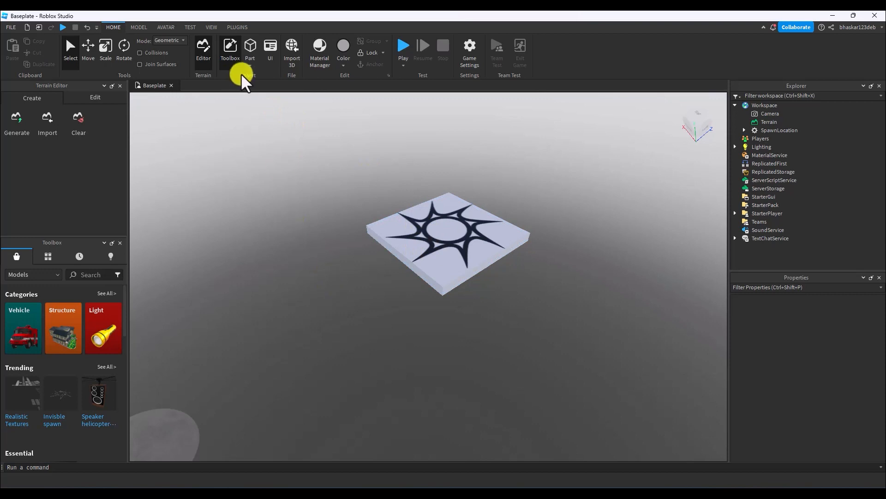
click(254, 55)
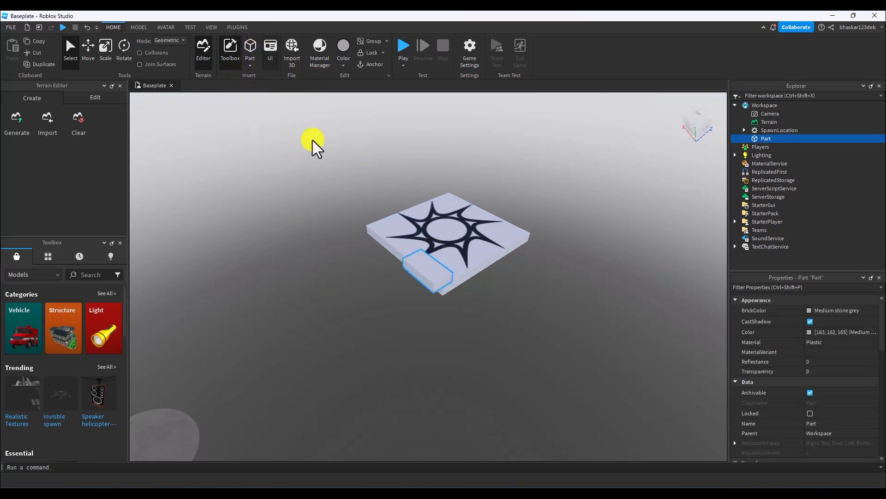
right_drag(480, 283, 481, 282)
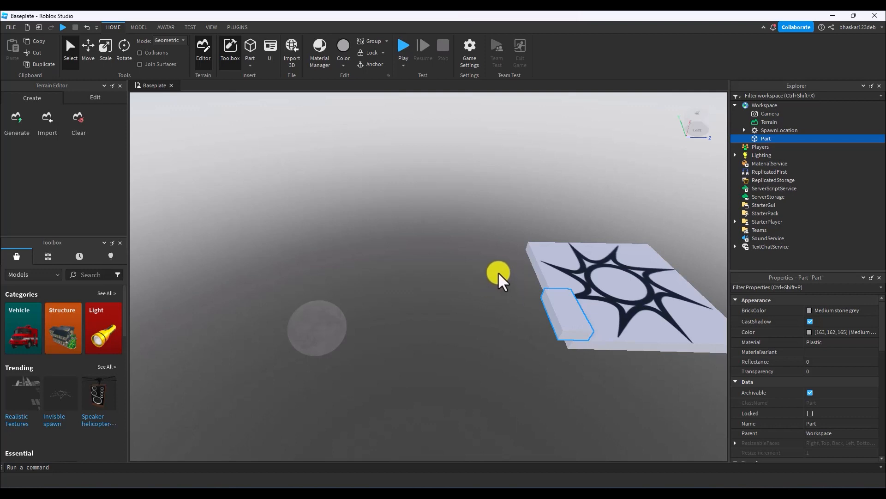
scroll(497, 265, down, 5)
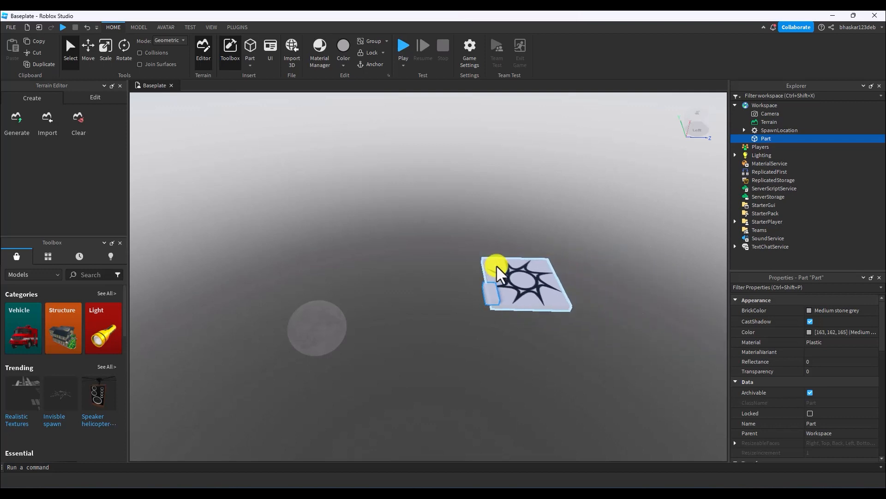
scroll(497, 265, up, 4)
key(a)
key(d)
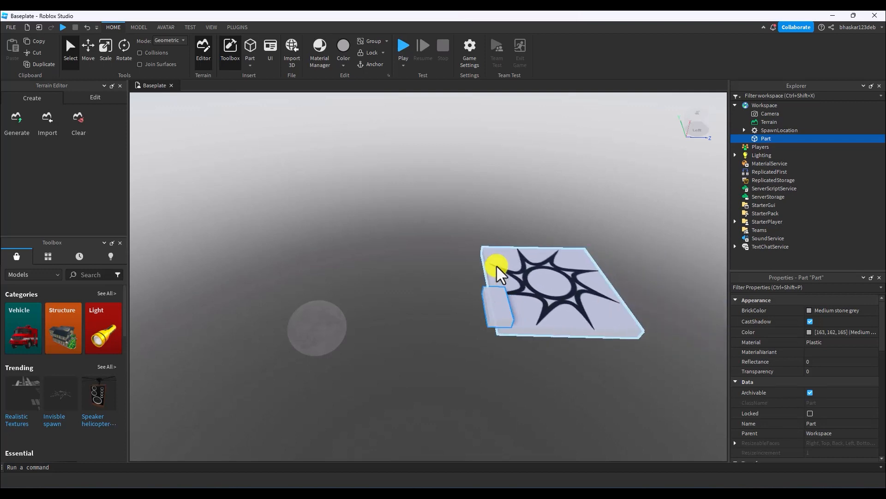
right_drag(497, 265, 501, 270)
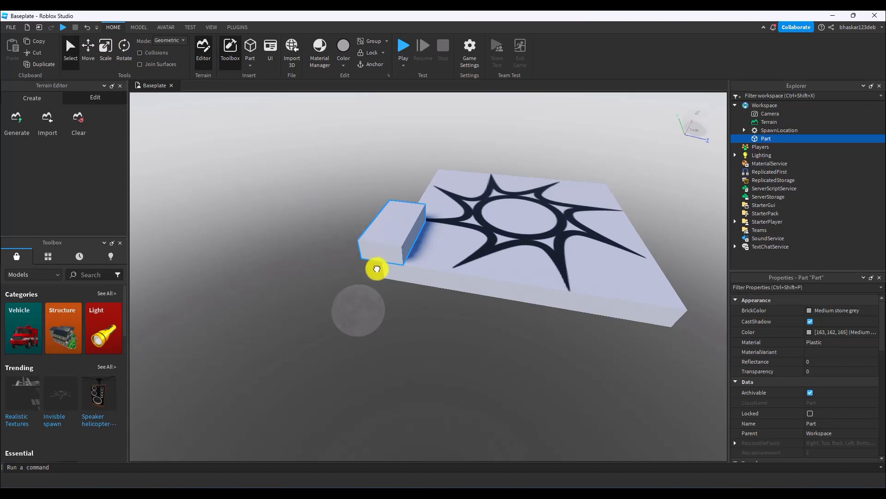
drag(393, 227, 459, 279)
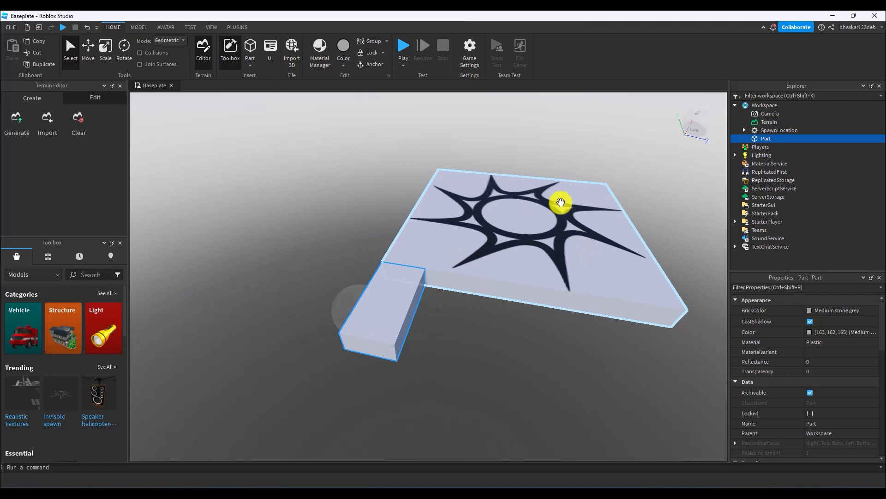
Try moving the part along the spawn platform's edge with the Move tool's blue axis, and undo the move.
click(86, 50)
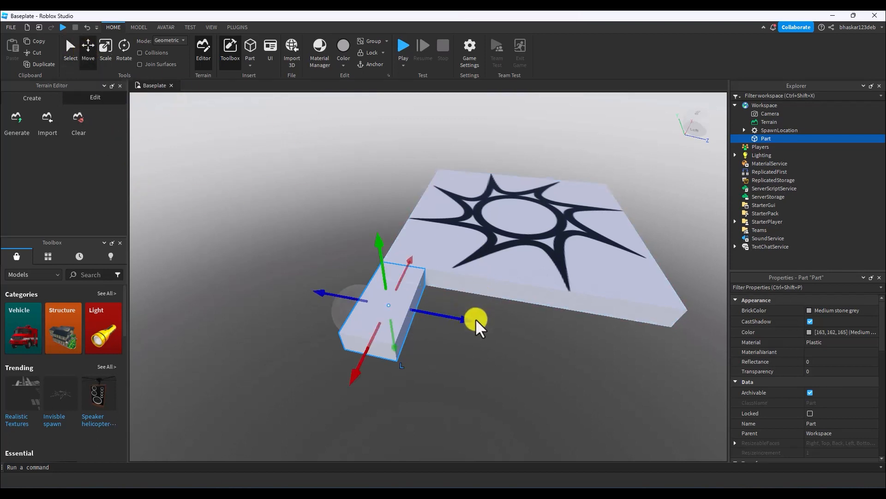
right_drag(519, 331, 519, 332)
scroll(519, 331, down, 3)
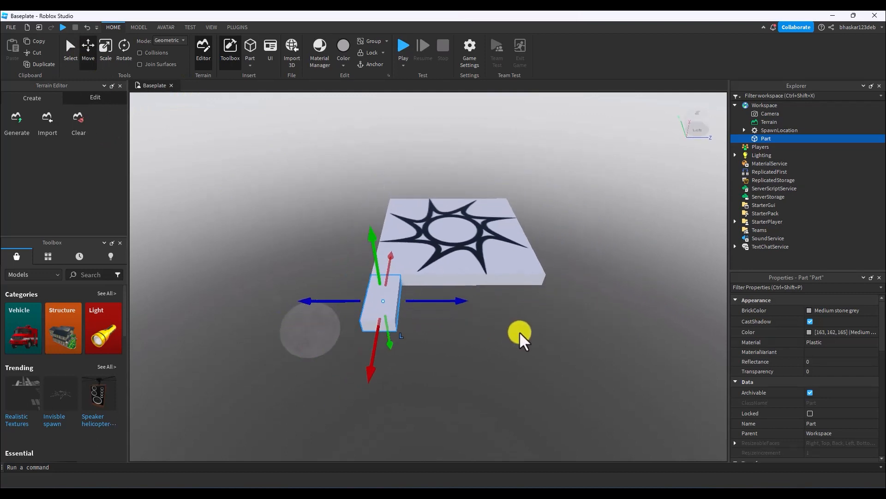
scroll(519, 331, up, 2)
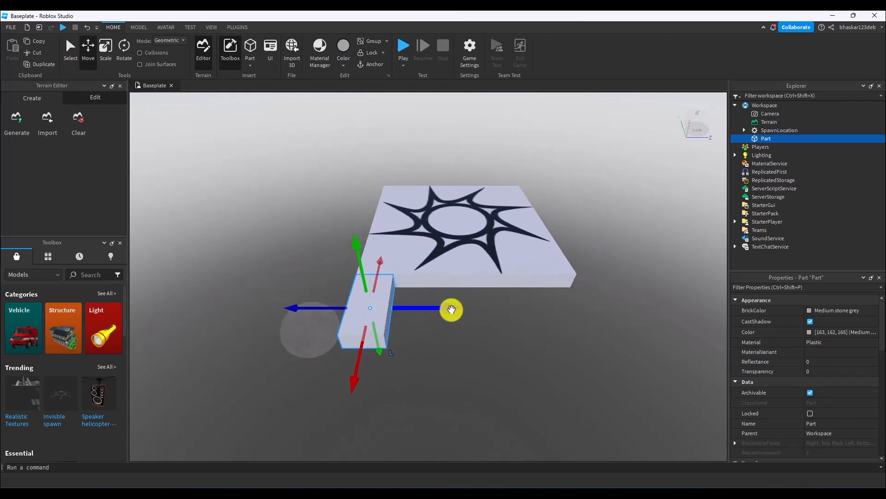
drag(452, 310, 588, 311)
click(596, 316)
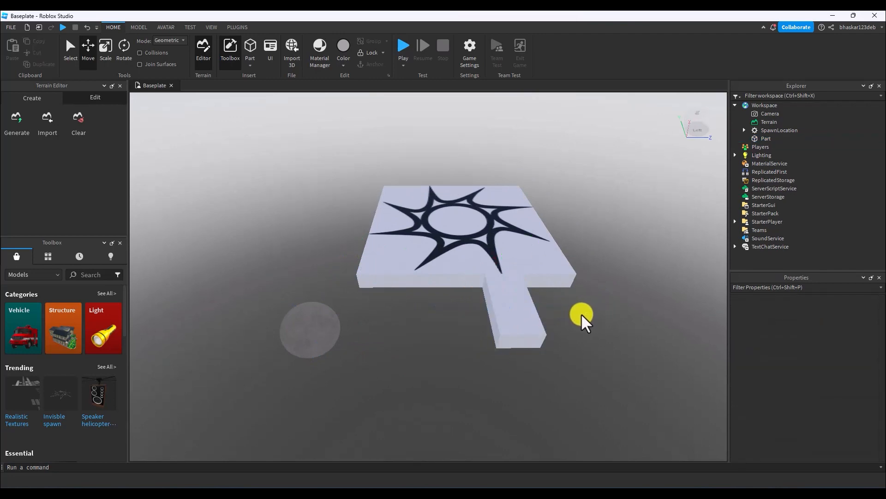
click(529, 313)
drag(586, 309, 534, 308)
key(ctrl+z)
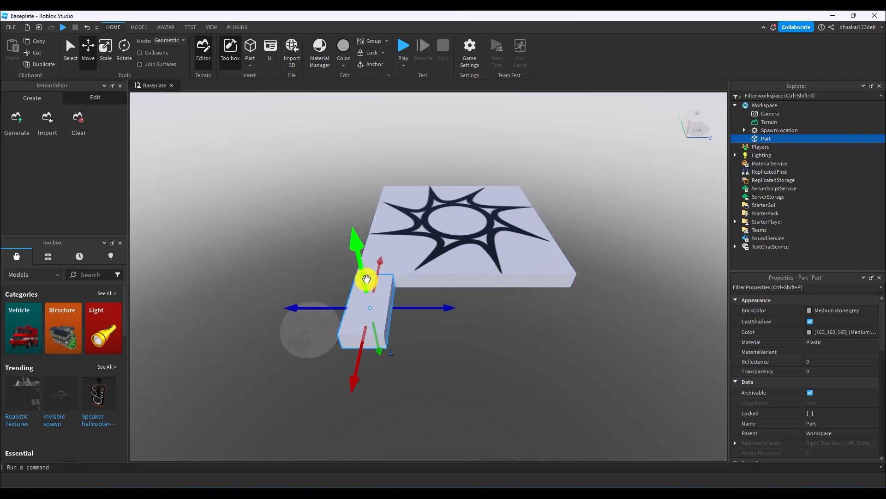
drag(360, 277, 376, 258)
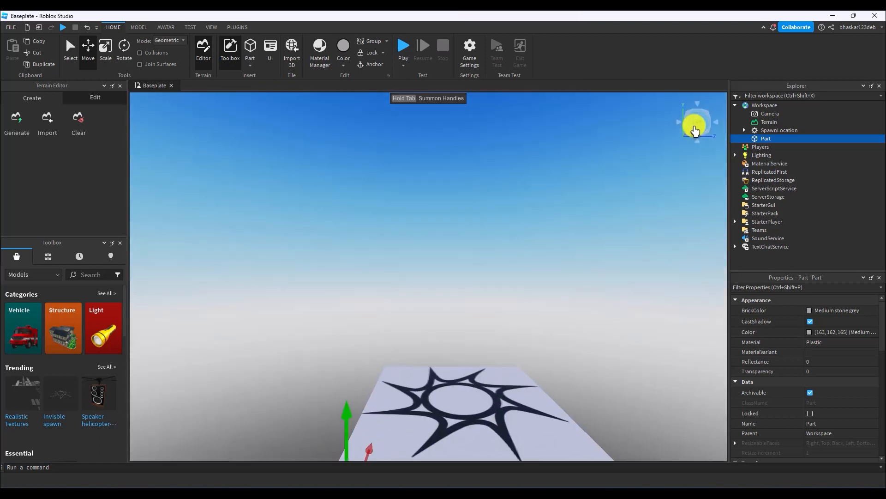
click(696, 127)
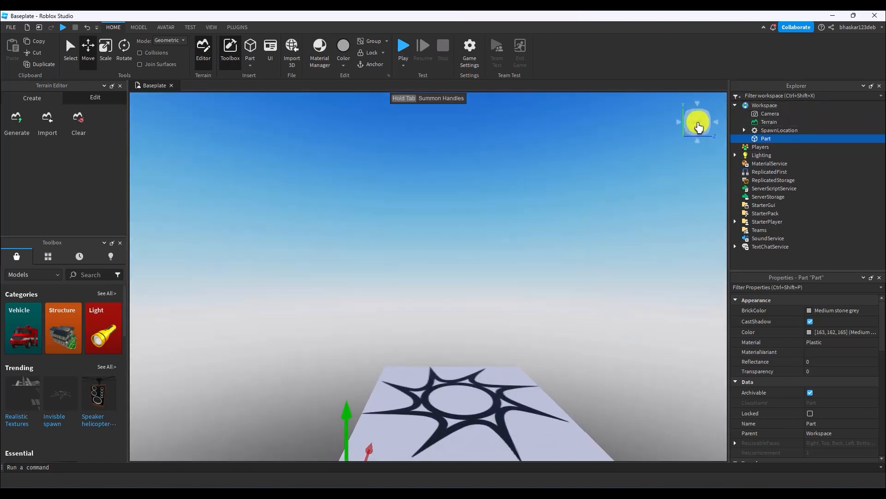
click(680, 124)
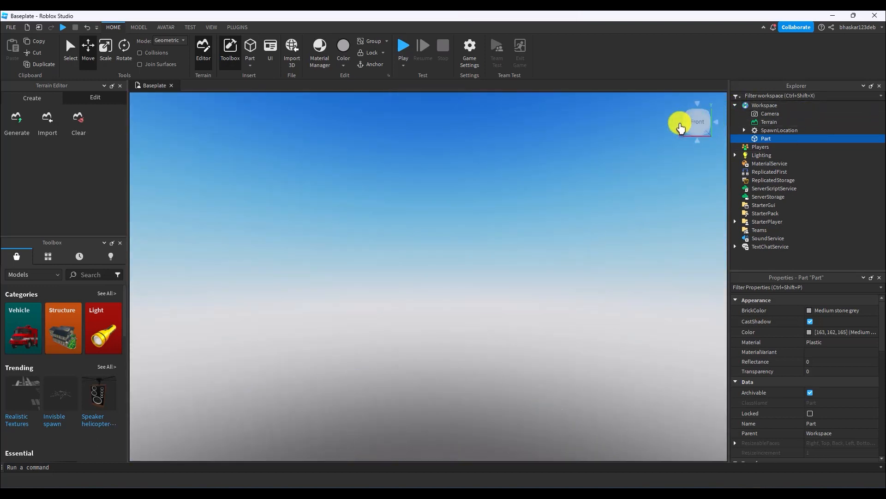
click(681, 128)
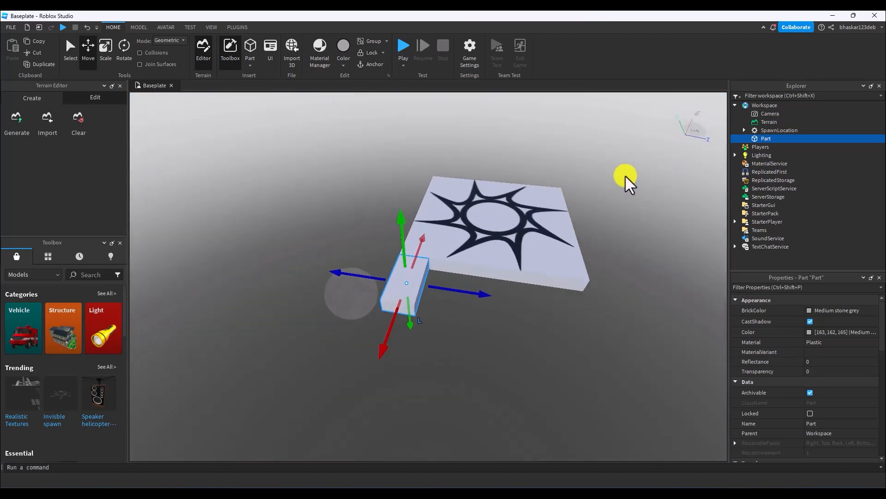
Scale the part with the Scale tool into a slab of about 14 × 1 × 12 against the spawn platform's edge.
click(106, 45)
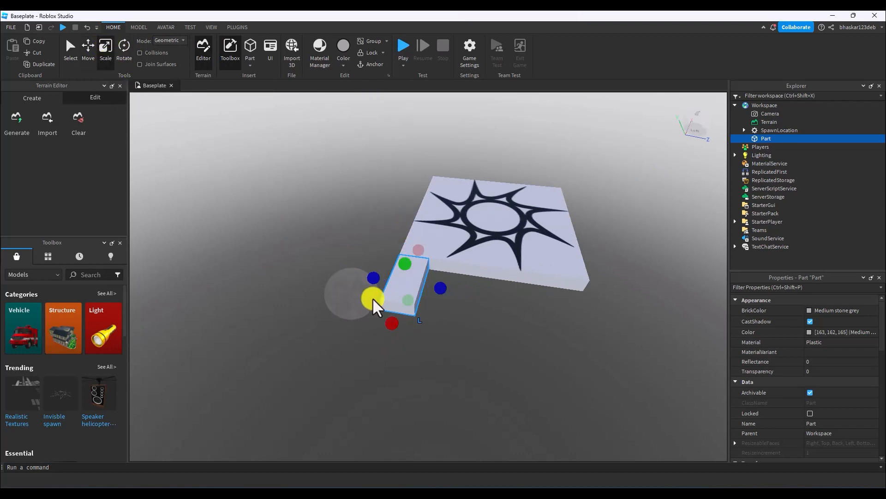
scroll(453, 331, up, 5)
scroll(454, 332, down, 5)
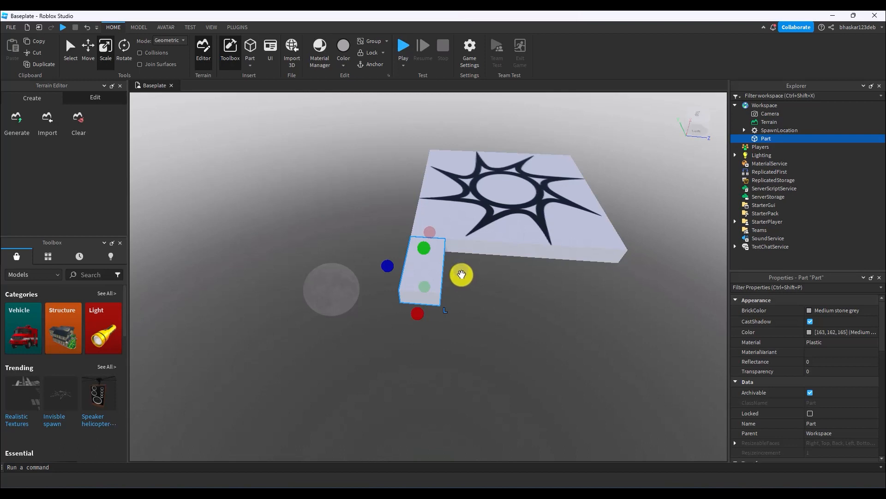
drag(461, 275, 661, 283)
right_drag(651, 242, 476, 293)
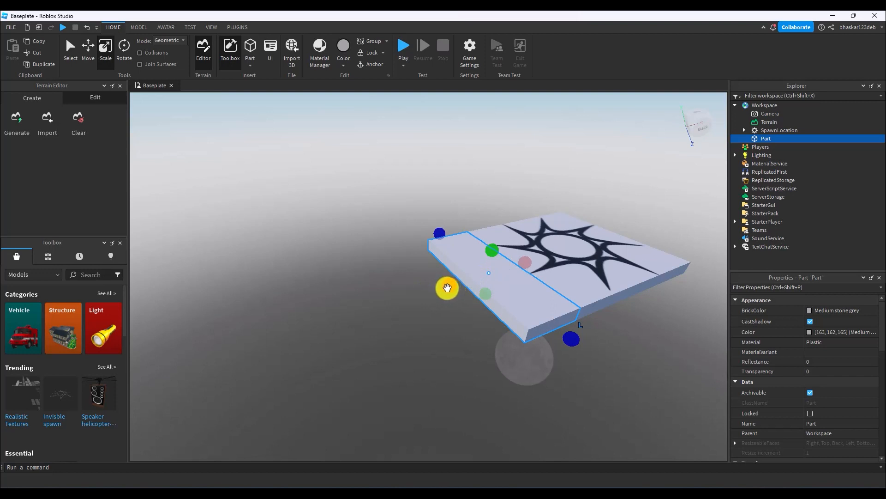
drag(447, 287, 292, 327)
scroll(571, 303, up, 3)
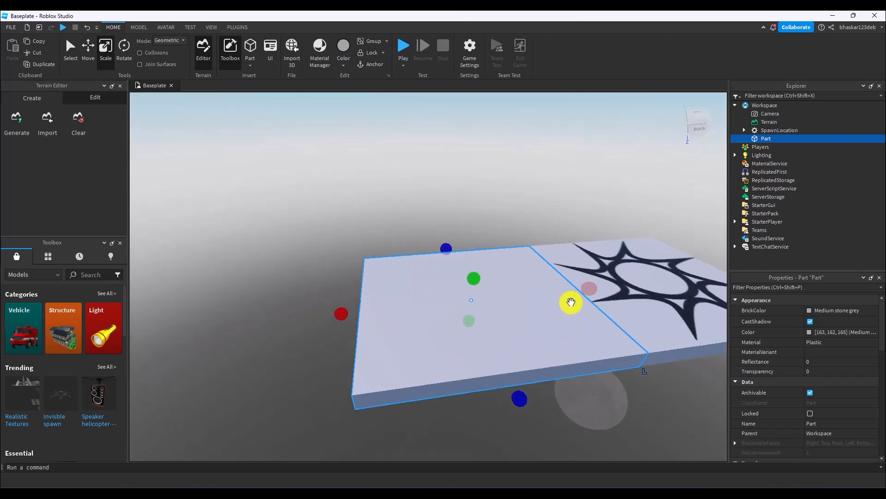
scroll(571, 302, down, 3)
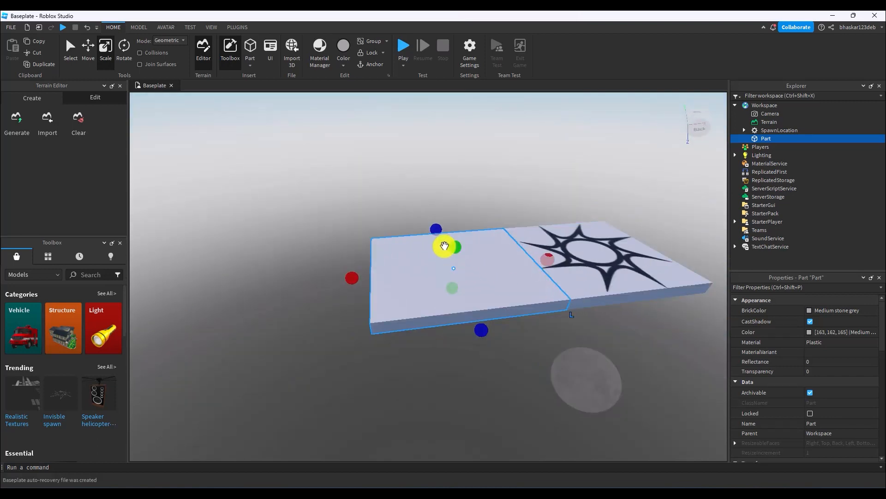
mouse_move(450, 250)
mouse_down()
mouse_move(451, 240)
mouse_move(451, 250)
mouse_up()
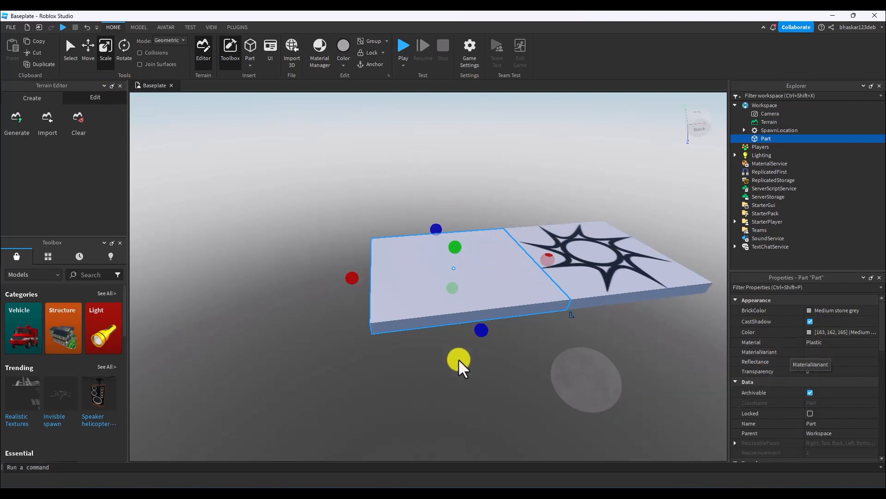
click(430, 358)
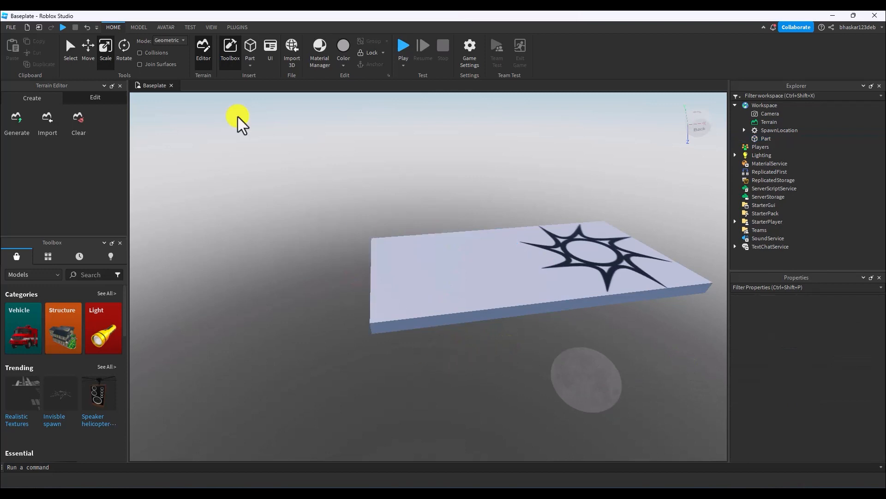
Set the slab part's Size to 17, 1, 17.
click(70, 47)
click(398, 264)
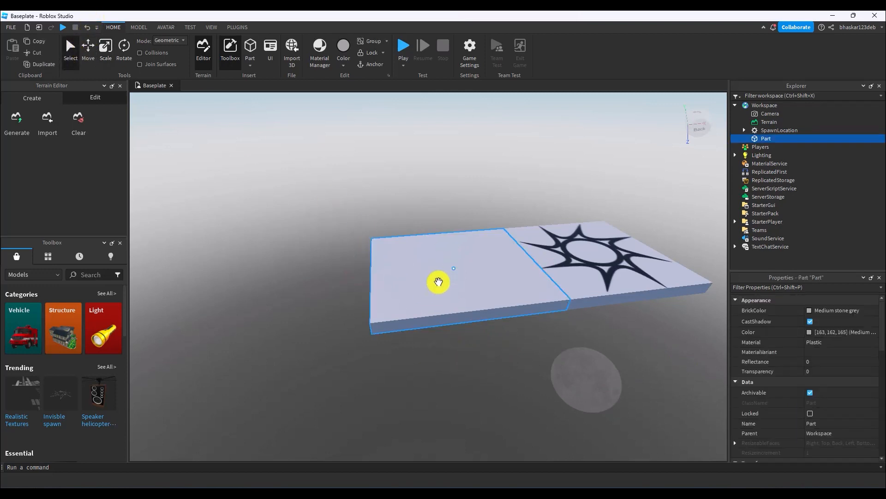
scroll(813, 342, down, 3)
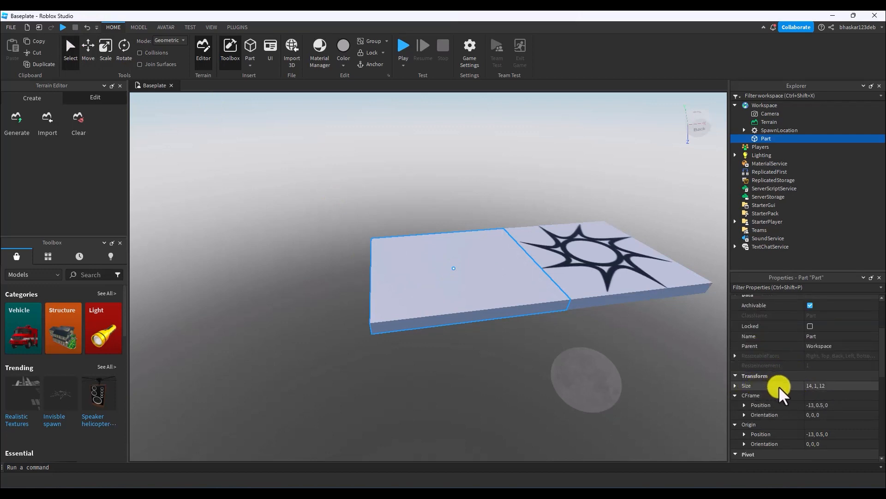
click(822, 386)
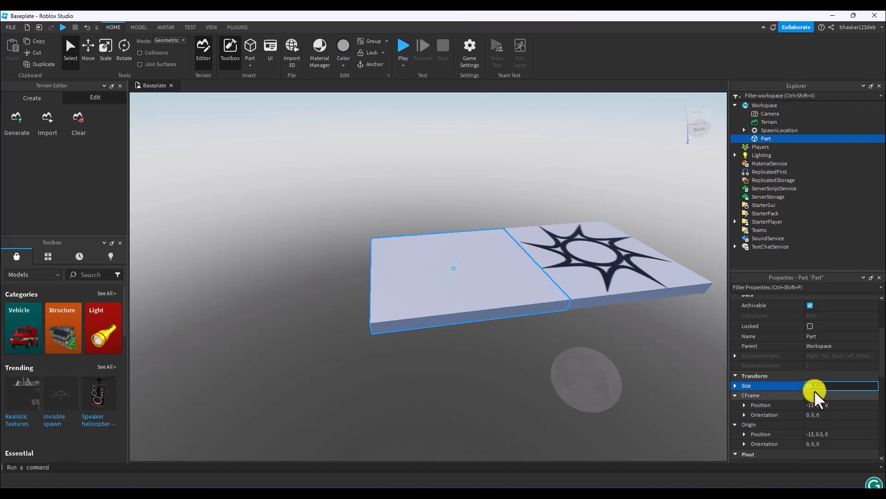
text(1)
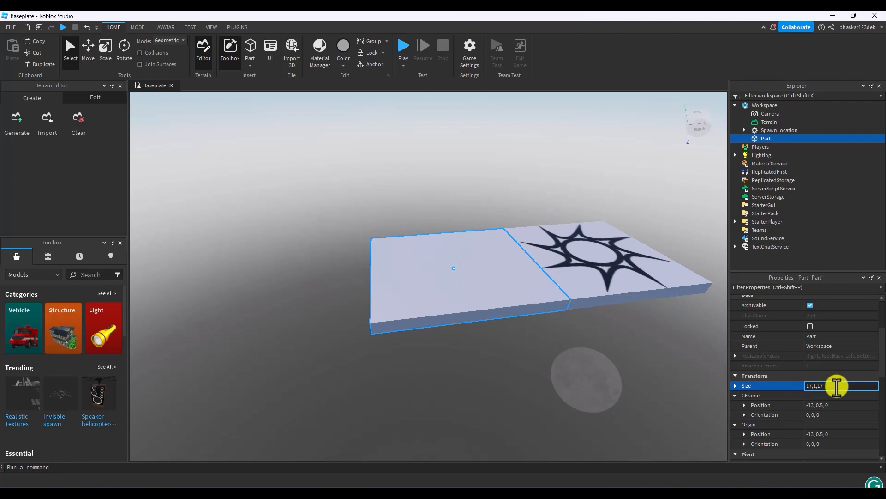
key(Return)
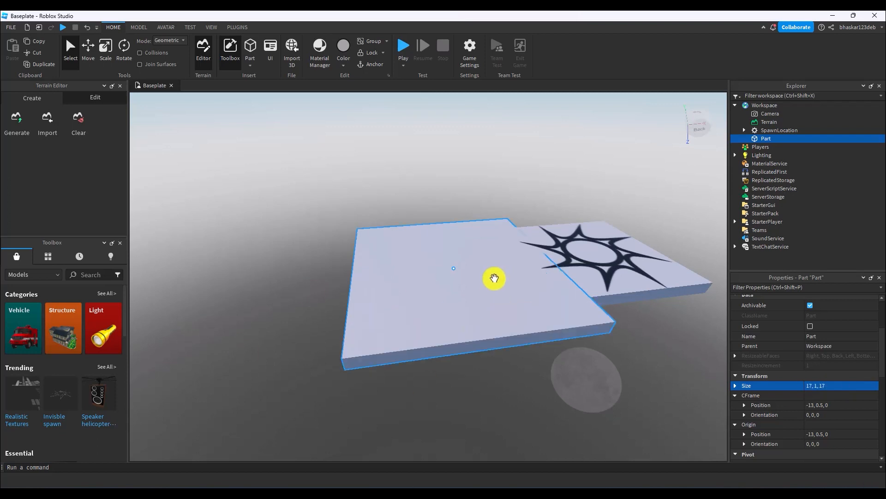
Move the slab part beneath the SpawnLocation so the spawn platform rests on top of it.
click(88, 49)
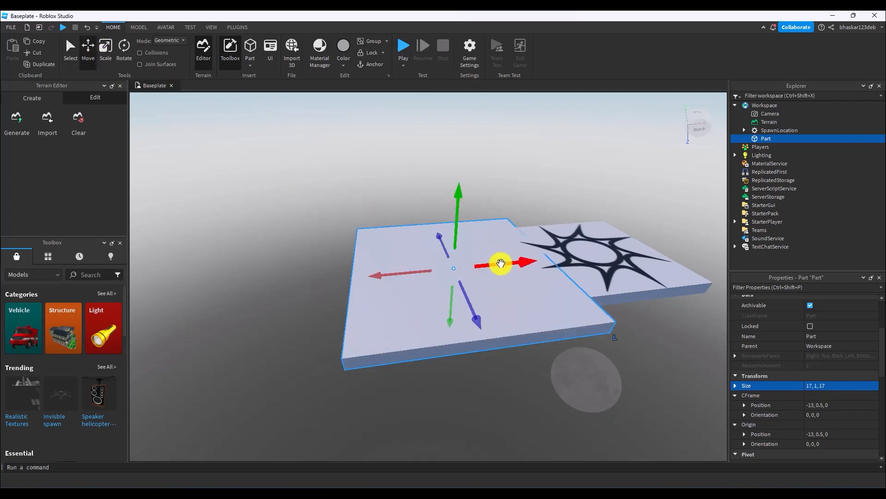
drag(518, 265, 649, 259)
click(611, 288)
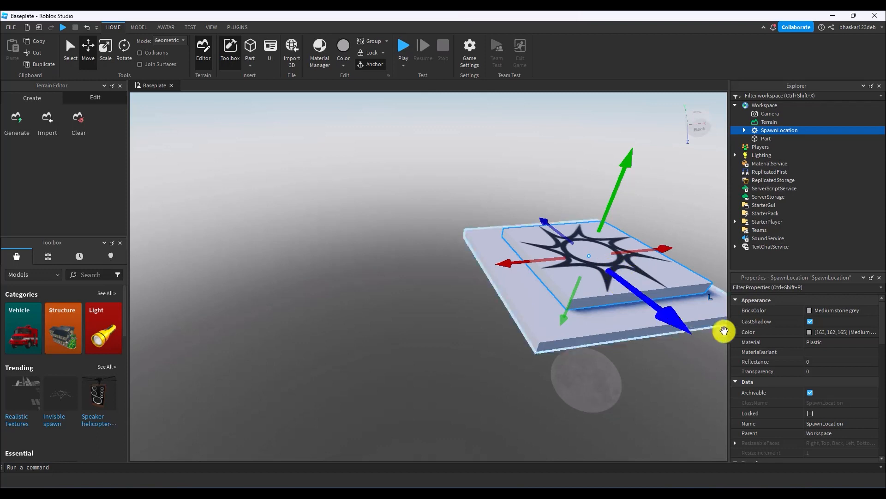
click(615, 419)
Set the SpawnLocation's Transparency to 1.
click(603, 271)
click(795, 370)
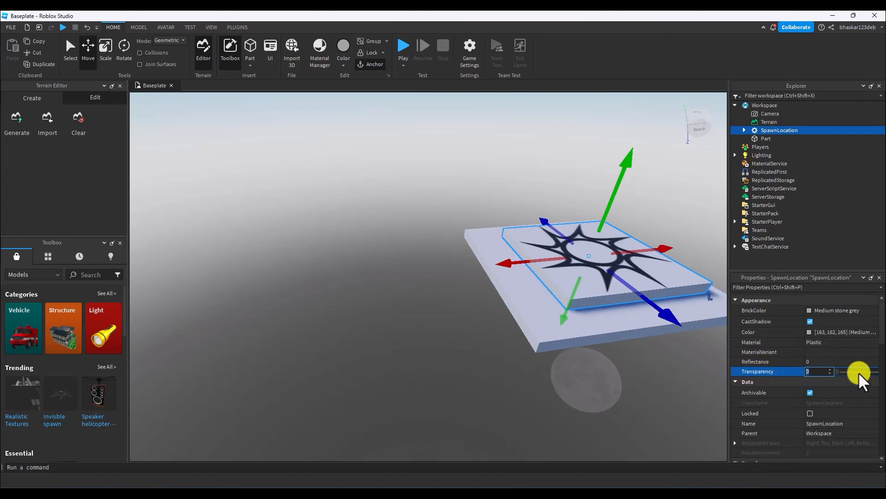
click(839, 372)
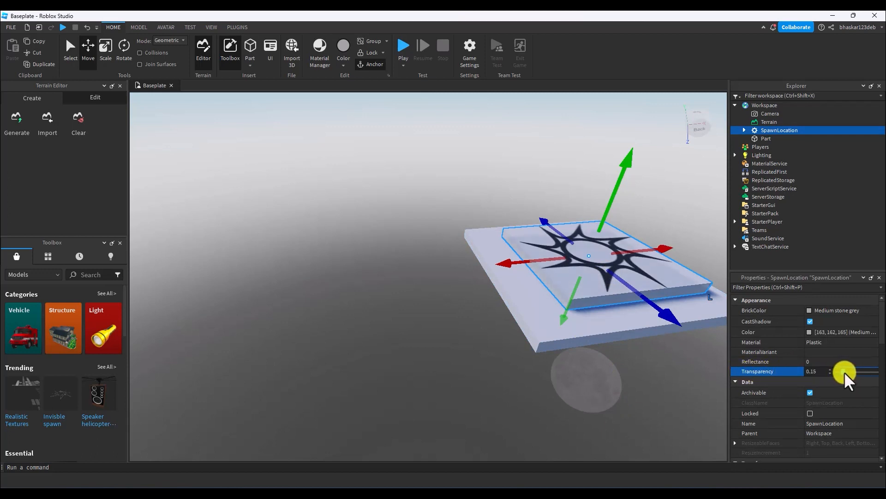
drag(844, 372, 880, 373)
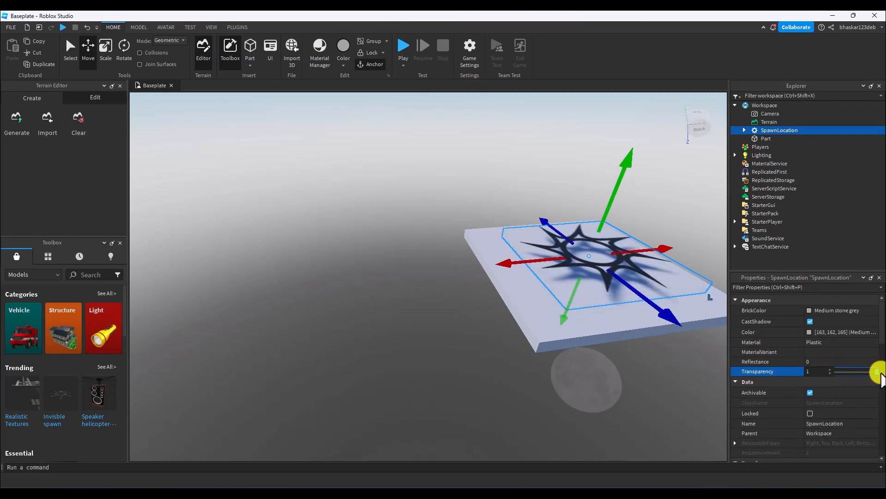
click(653, 380)
Delete the Decal inside SpawnLocation to remove the spawn symbol.
click(569, 251)
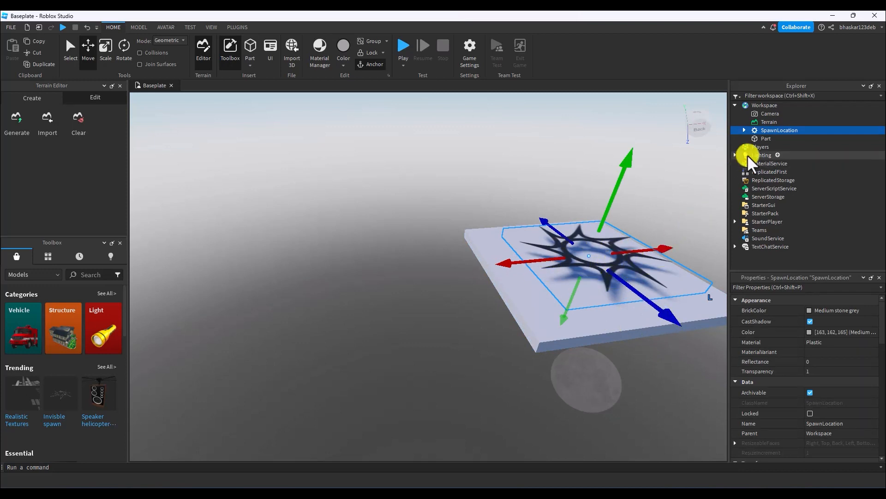
click(743, 129)
click(774, 138)
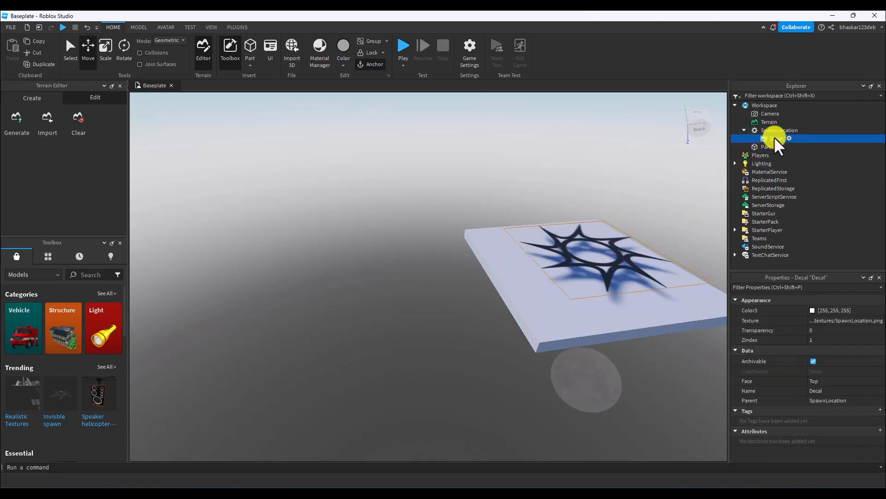
click(617, 277)
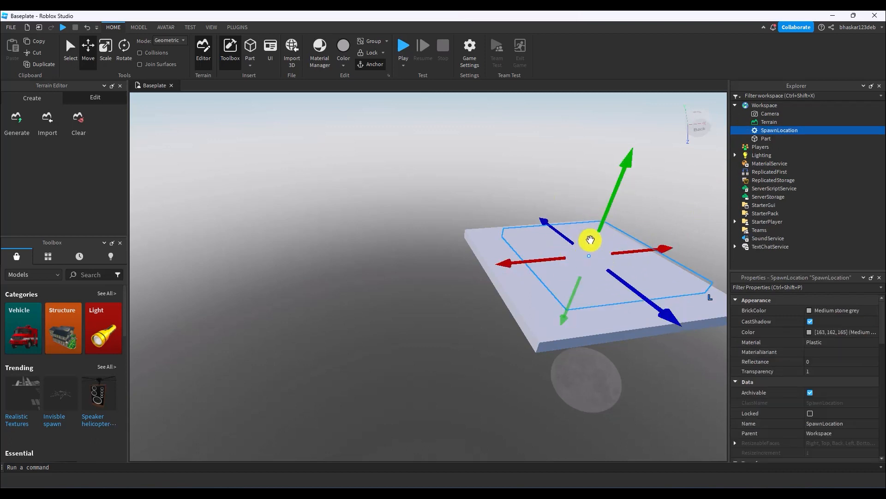
click(507, 186)
Set the BrickColor of the slab part under the spawn to Bright yellow.
click(535, 296)
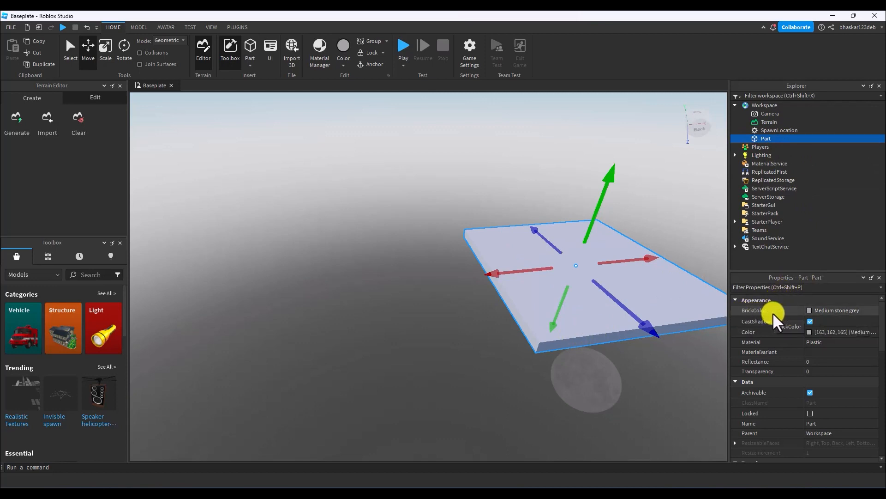
click(810, 310)
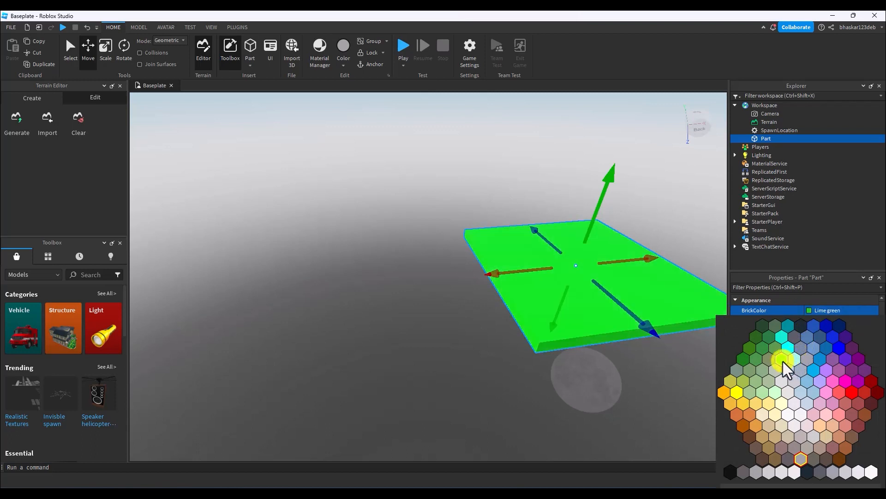
click(745, 403)
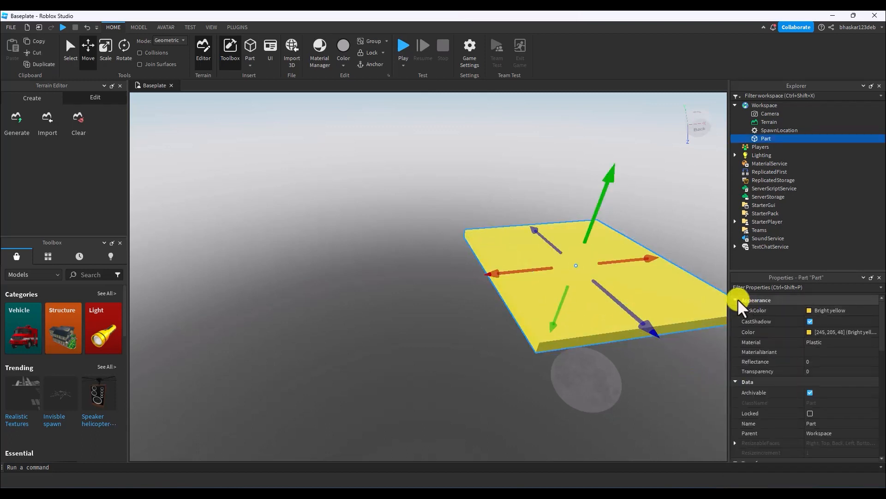
click(647, 172)
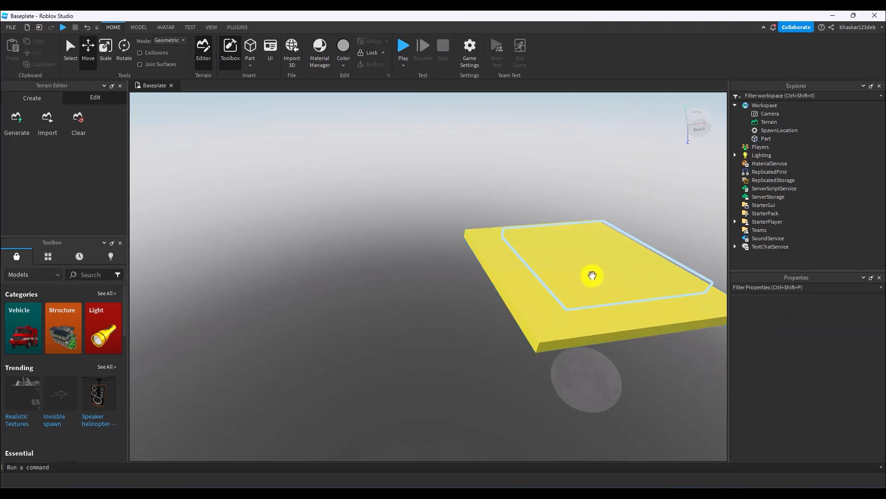
Anchor the yellow platform part.
click(539, 289)
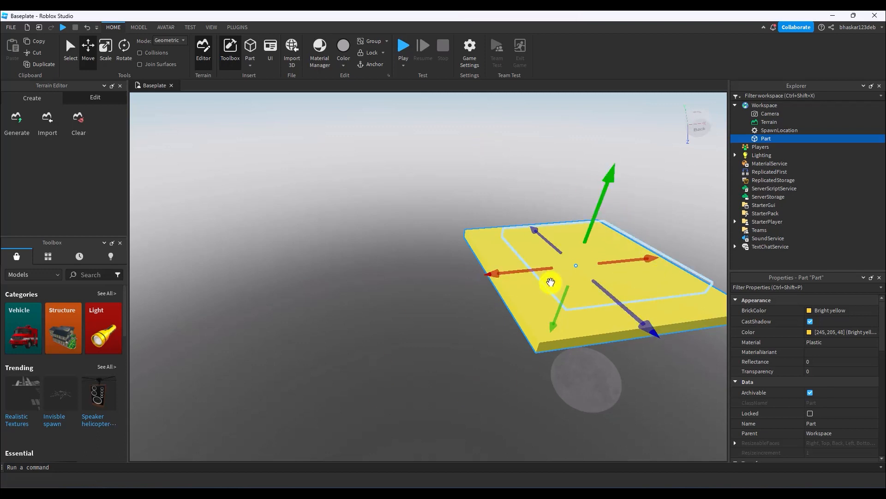
click(382, 252)
click(524, 259)
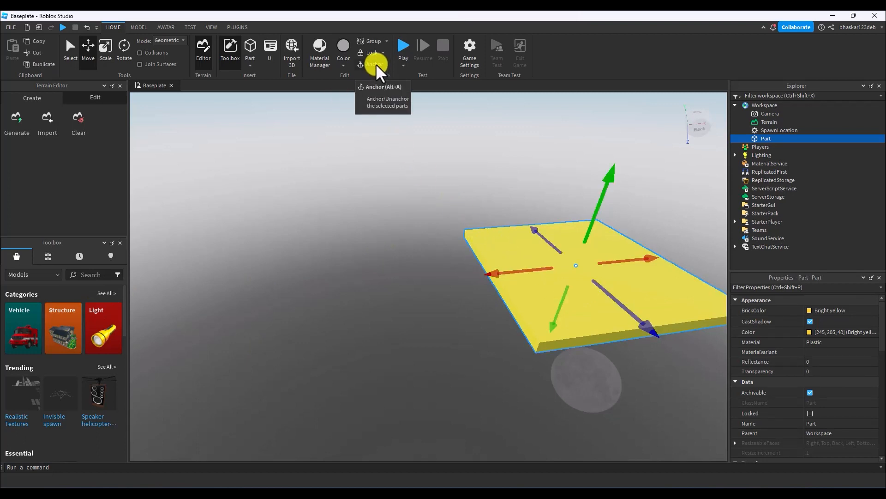
click(398, 150)
click(494, 242)
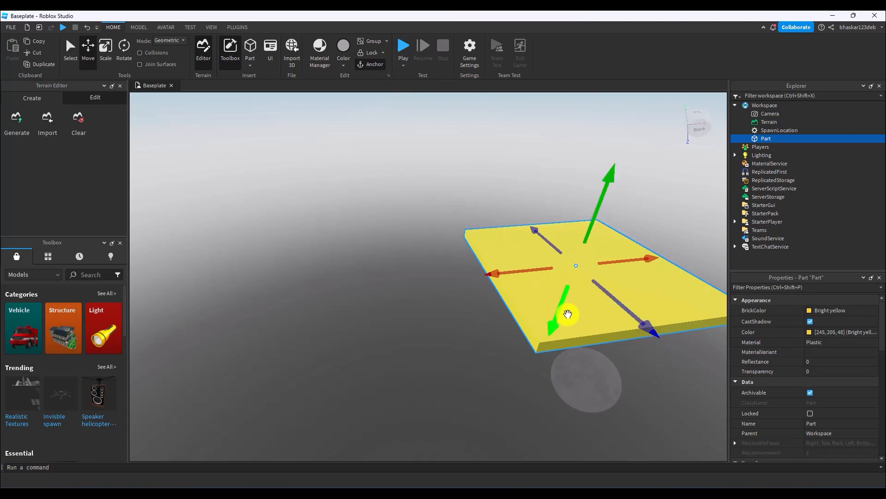
Playtest the place, walk the avatar around the yellow platform in several directions, and stop the test.
click(404, 51)
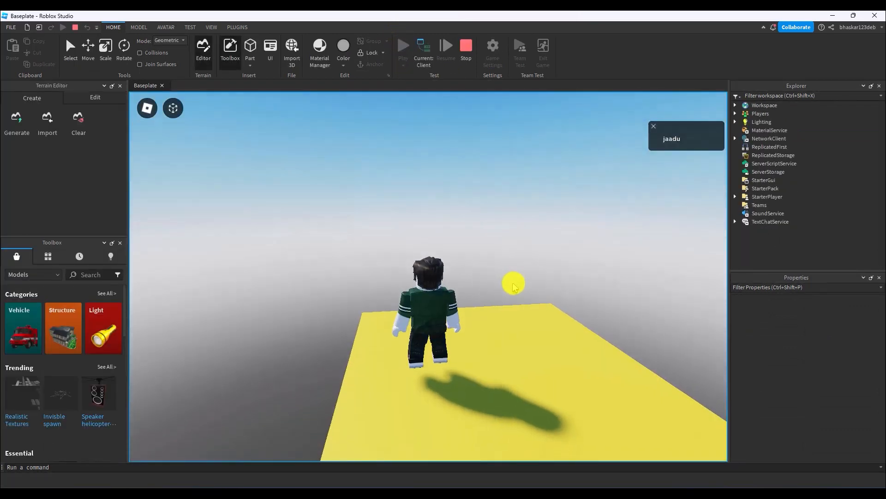
key(w)
key(s)
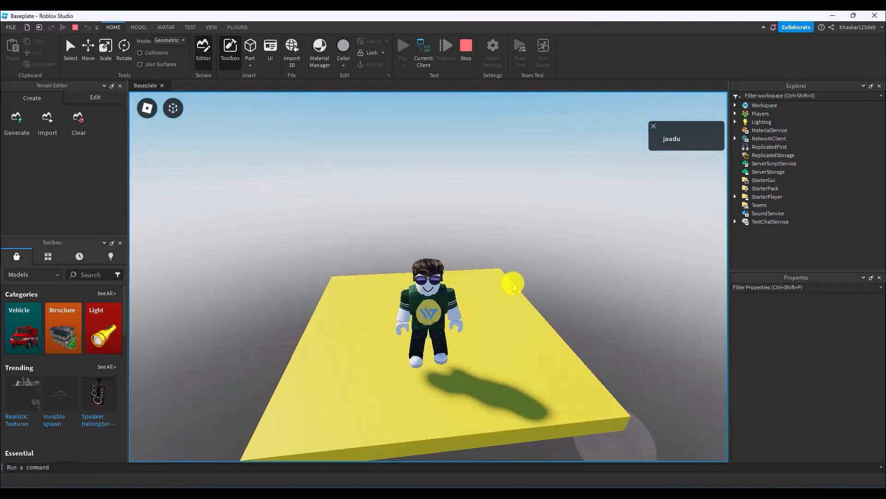
key(a)
key(w)
key(a)
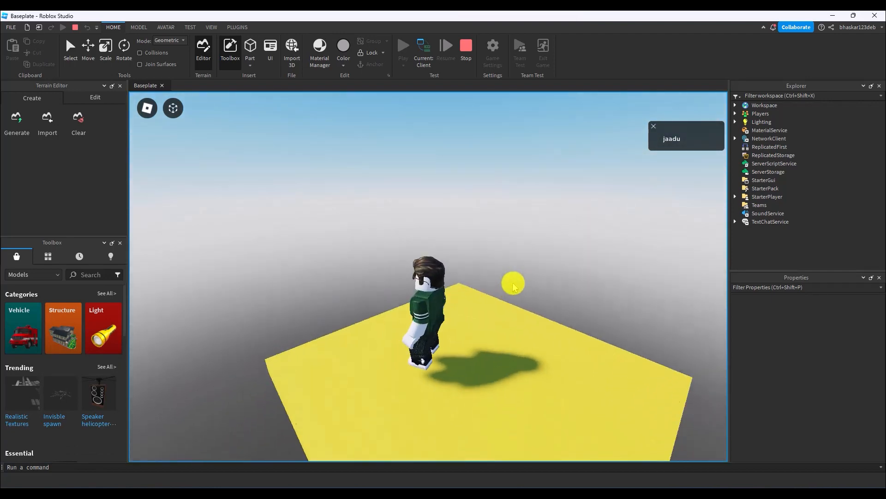
right_drag(514, 283, 512, 284)
key(d)
key(s)
right_drag(550, 317, 550, 317)
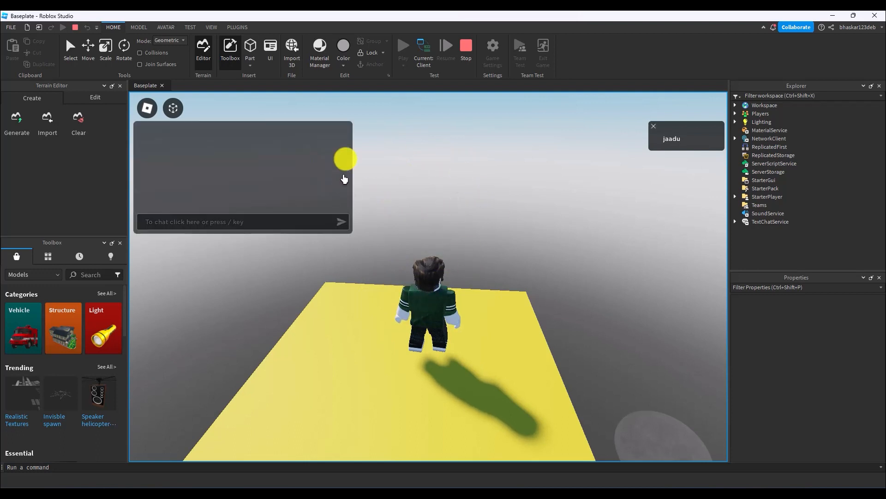
click(467, 51)
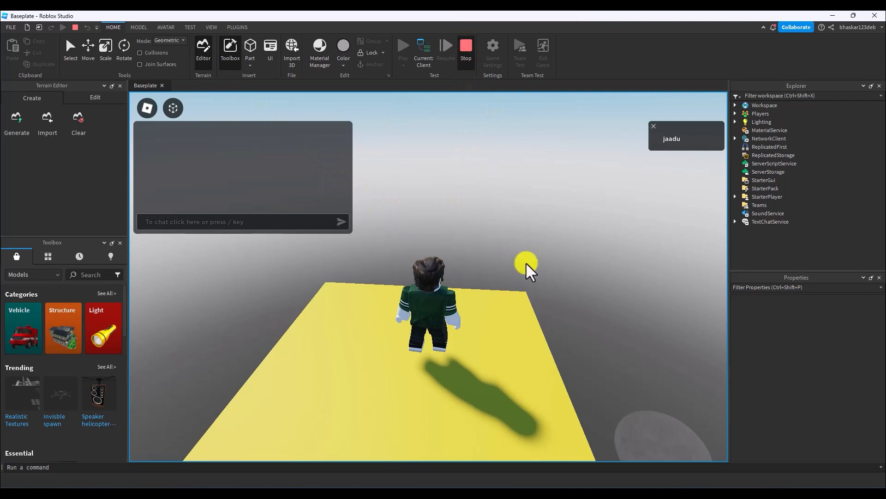
Insert a new block part next to the yellow platform.
click(400, 229)
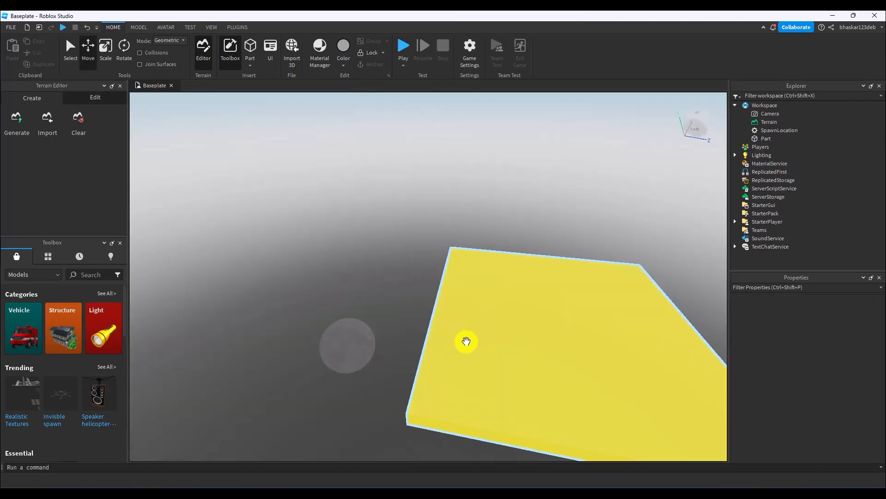
click(464, 341)
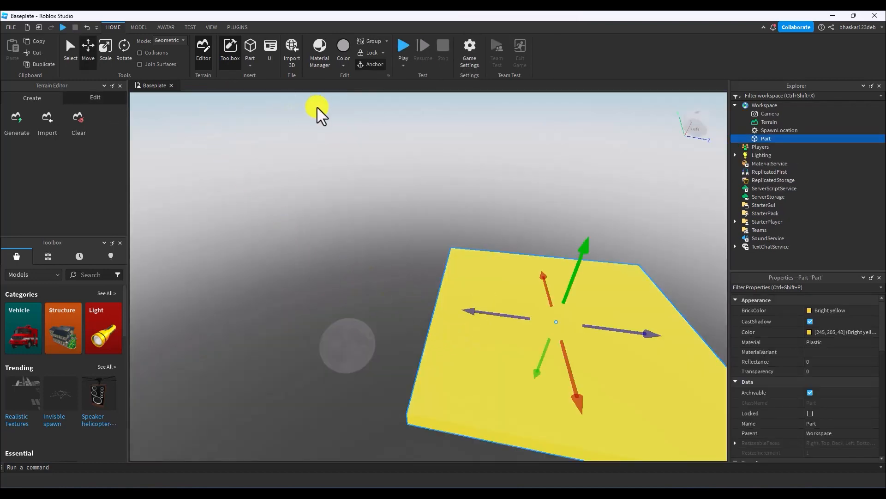
click(250, 49)
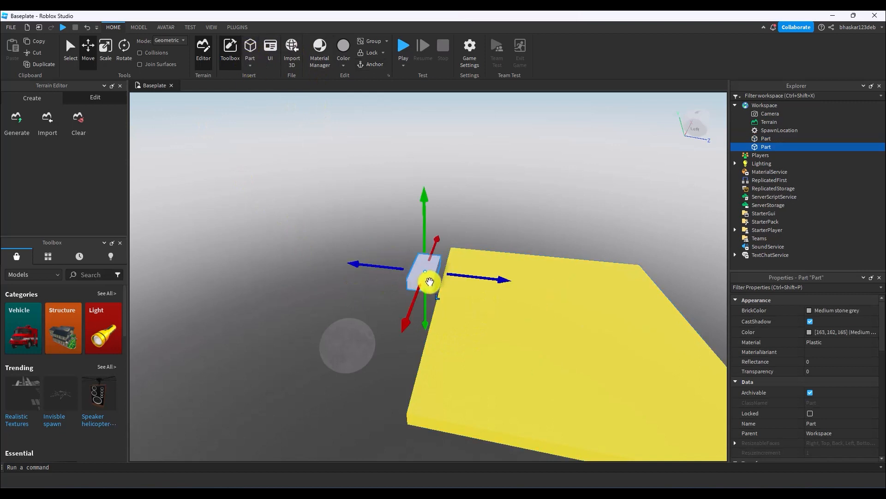
Move the new grey block farther away from the yellow platform's edge along the Z axis.
click(352, 271)
click(416, 274)
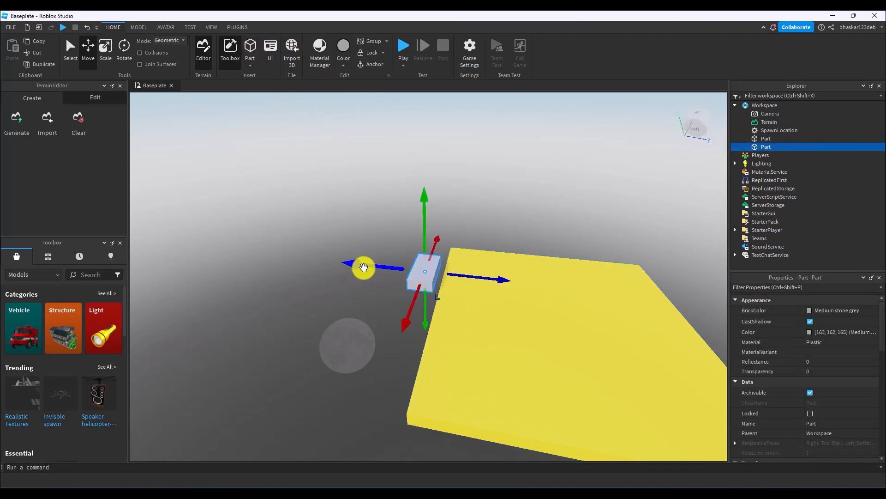
drag(364, 268, 329, 264)
click(352, 233)
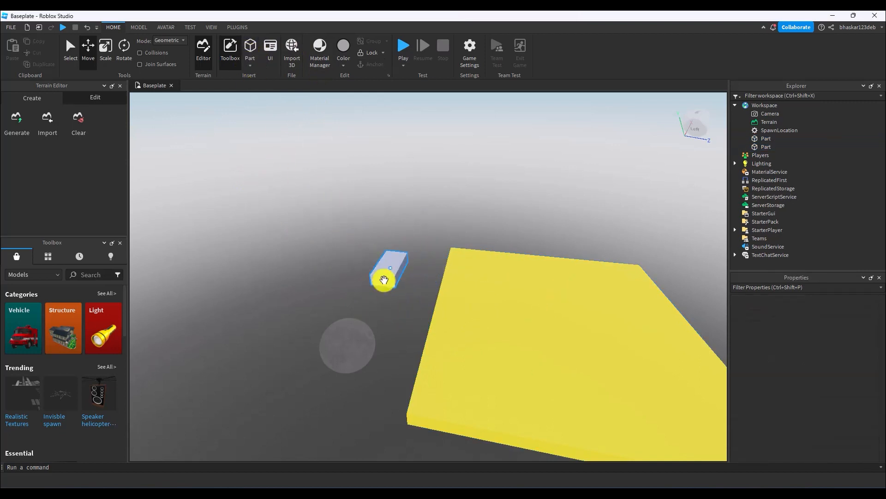
Duplicate the grey block and move the copy outward and sideways so the two blocks form staggered jumping steps.
click(381, 273)
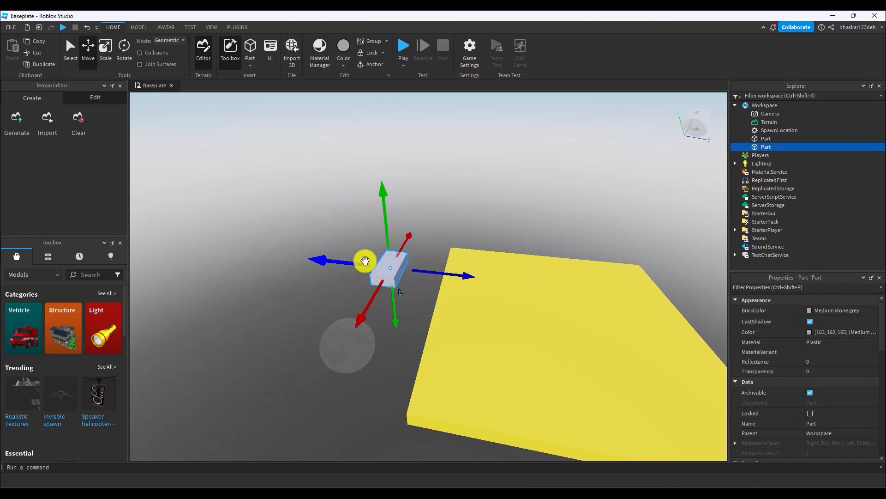
key(ctrl+d)
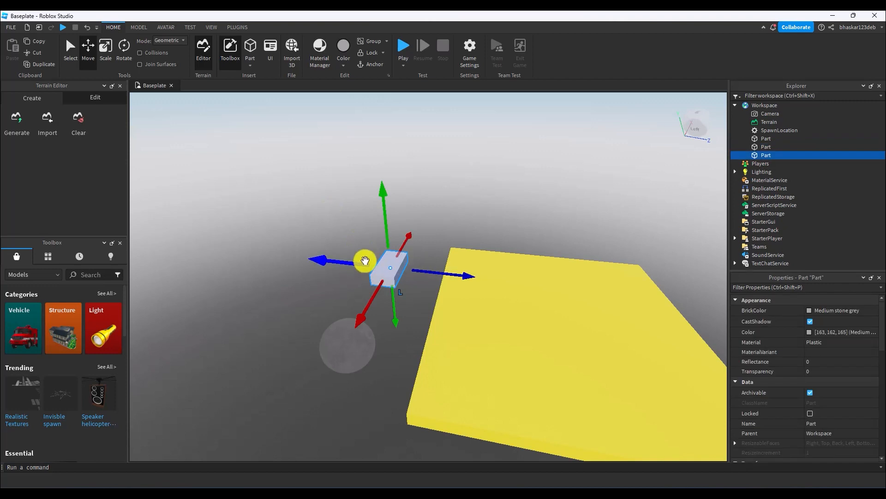
drag(337, 260, 264, 248)
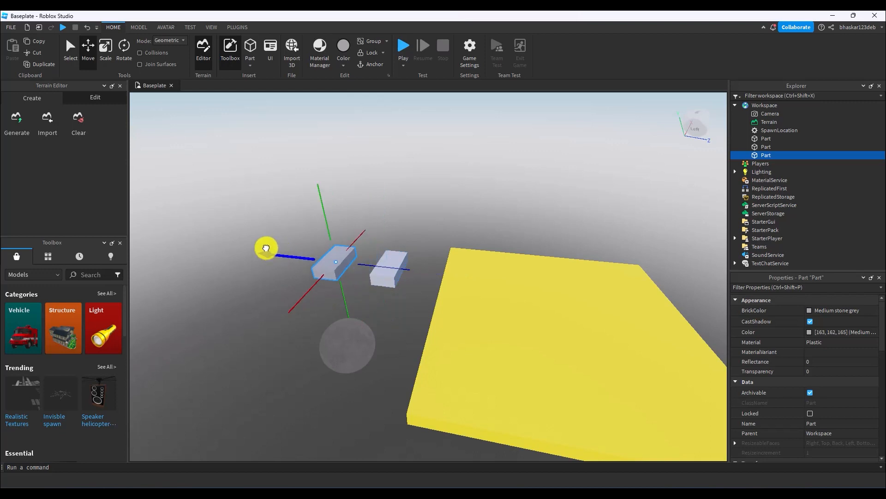
drag(311, 291, 241, 359)
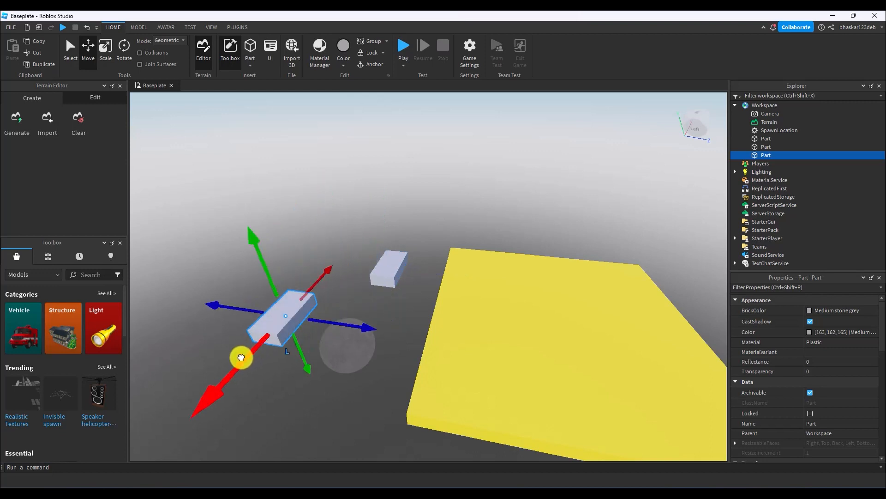
Duplicate the second grey block and move the copy farther from the yellow platform as a third jumping step.
right_click(766, 155)
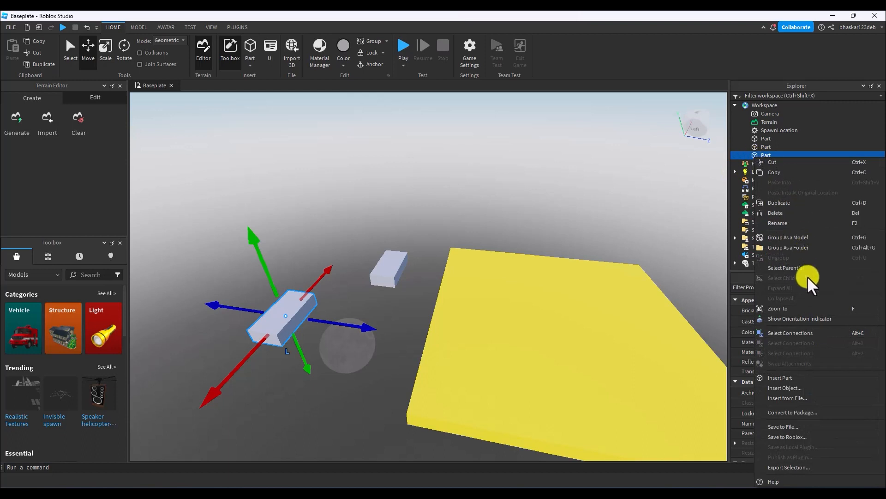
click(780, 202)
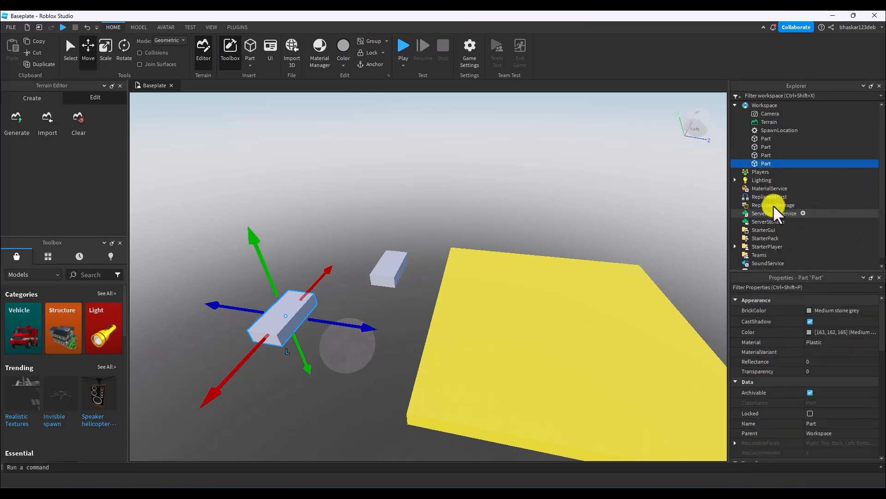
drag(349, 323, 296, 302)
key(f)
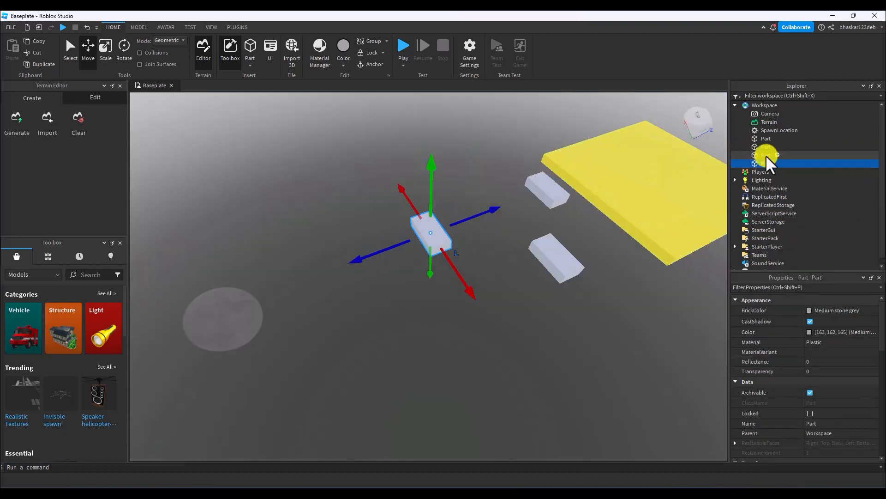
Rename the yellow platform part to spawn.
click(767, 139)
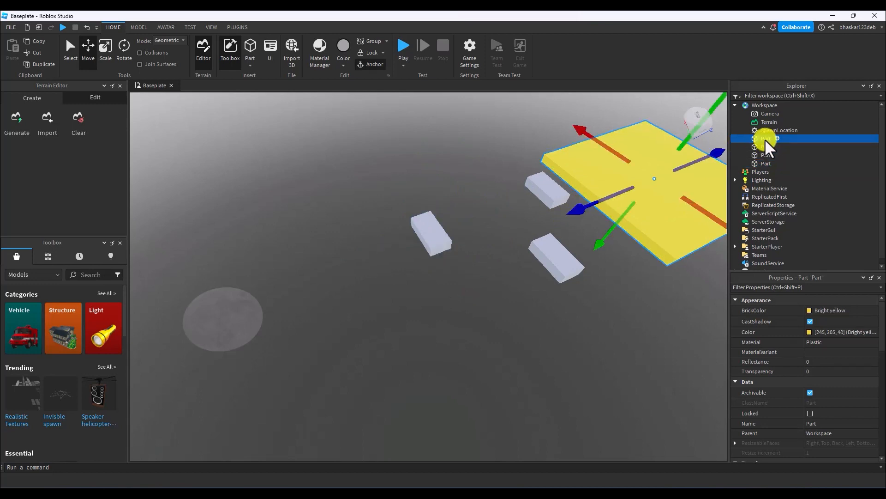
right_click(765, 139)
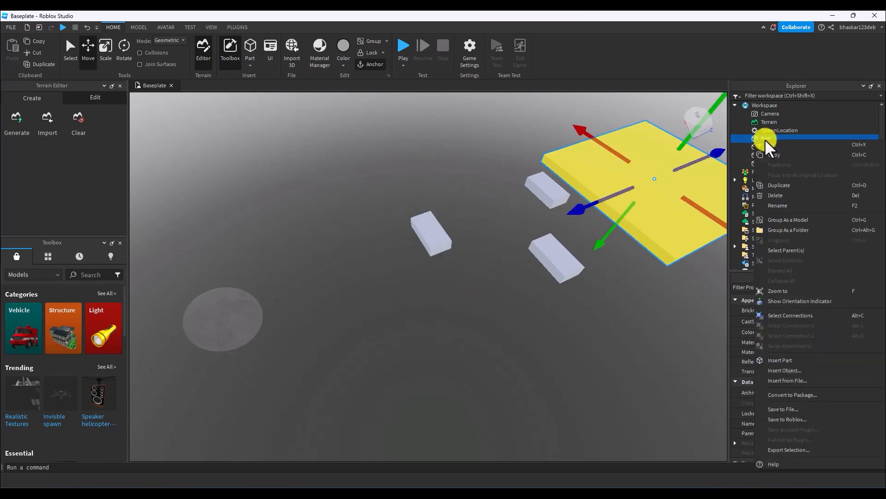
click(772, 204)
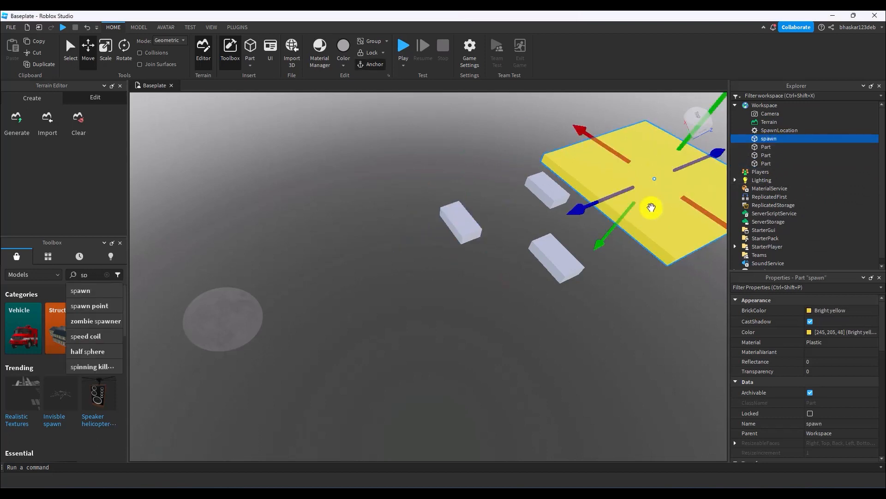
Shift the farthest grey block slightly closer to the other two blocks along the Z axis.
click(457, 223)
mouse_move(484, 214)
mouse_down()
mouse_move(519, 208)
mouse_move(501, 208)
mouse_up()
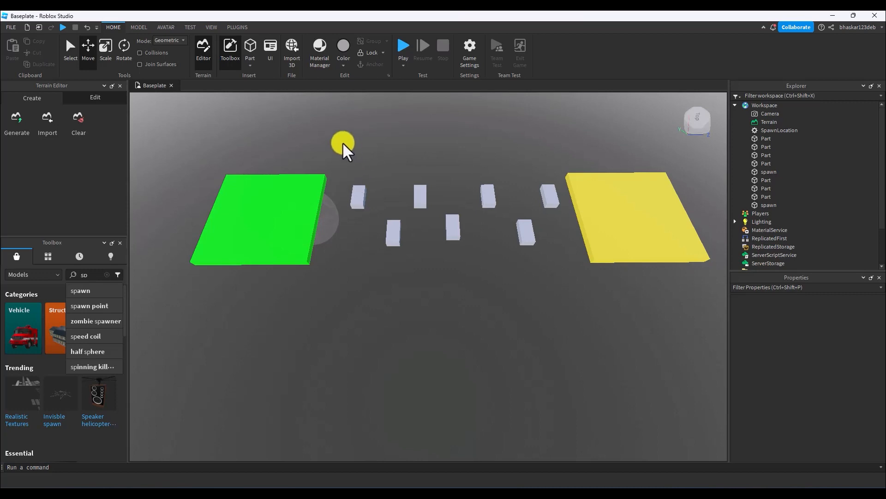
Set the BrickColor of the seven grey blocks between the two platforms to Toothpaste and anchor them all.
drag(342, 142, 560, 282)
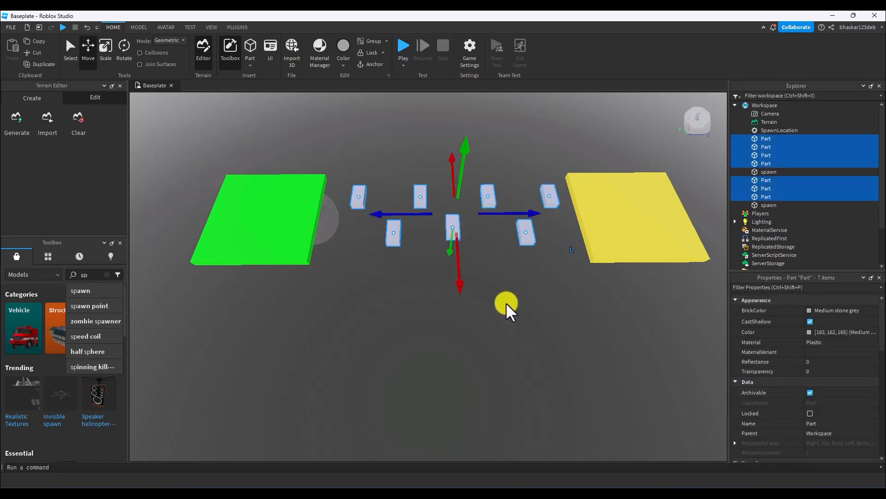
click(811, 309)
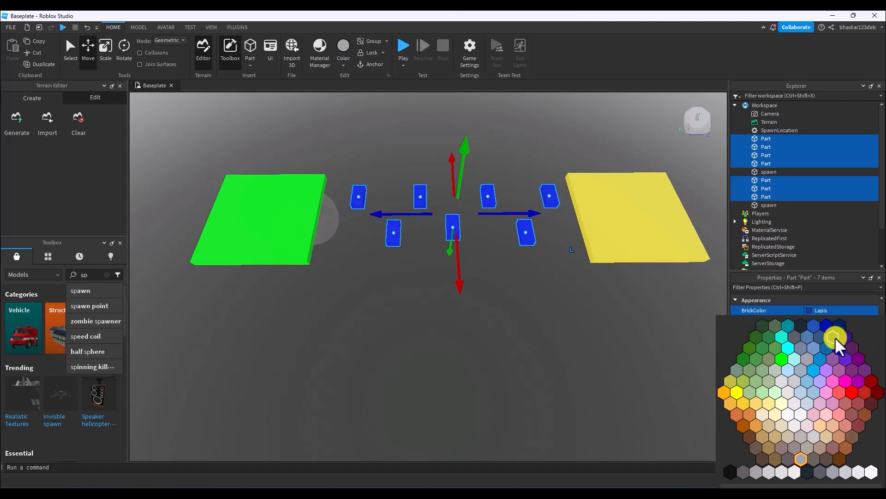
click(786, 348)
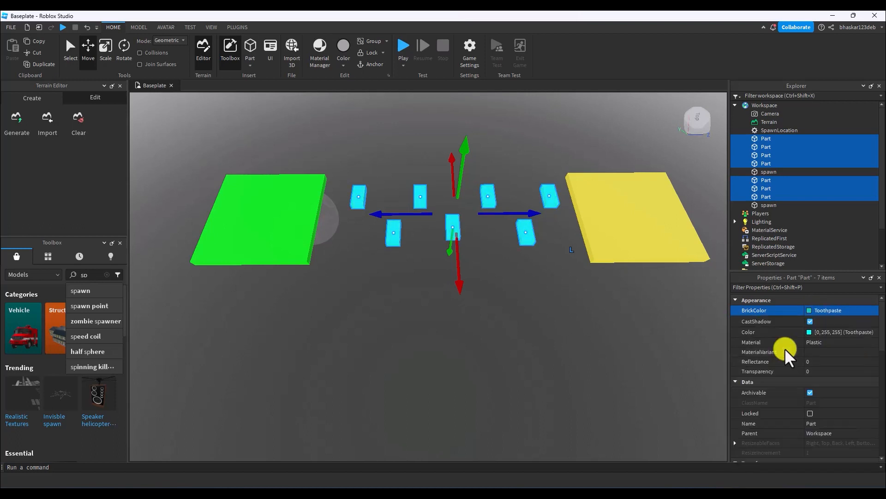
click(486, 310)
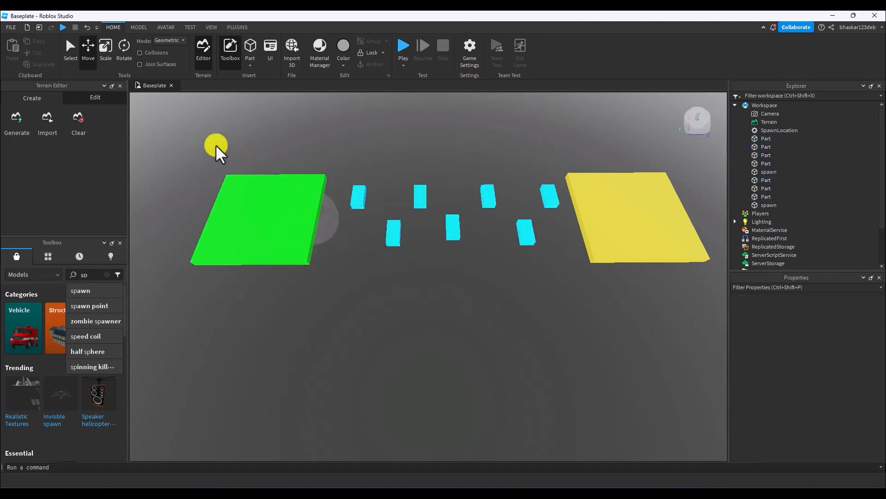
drag(337, 157, 549, 279)
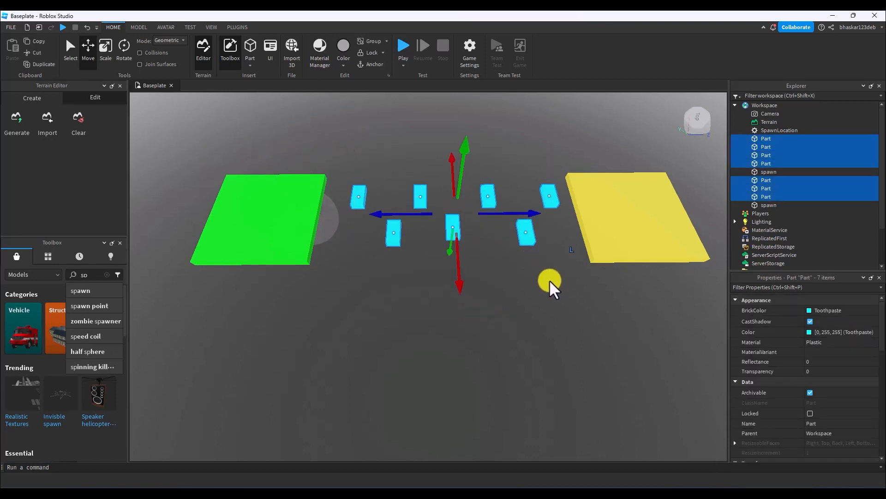
click(367, 65)
Bring the green platform into close view and search the Toolbox models for checkpoint.
click(298, 248)
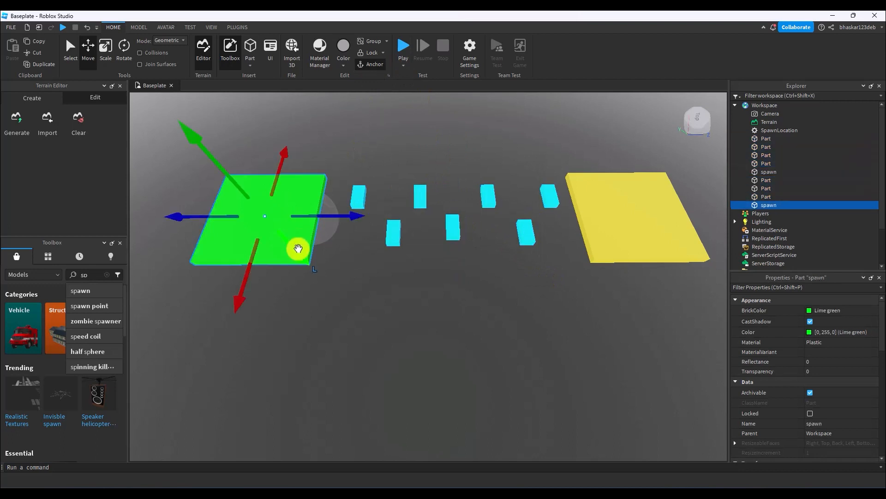
right_drag(376, 272, 376, 272)
scroll(376, 272, up, 4)
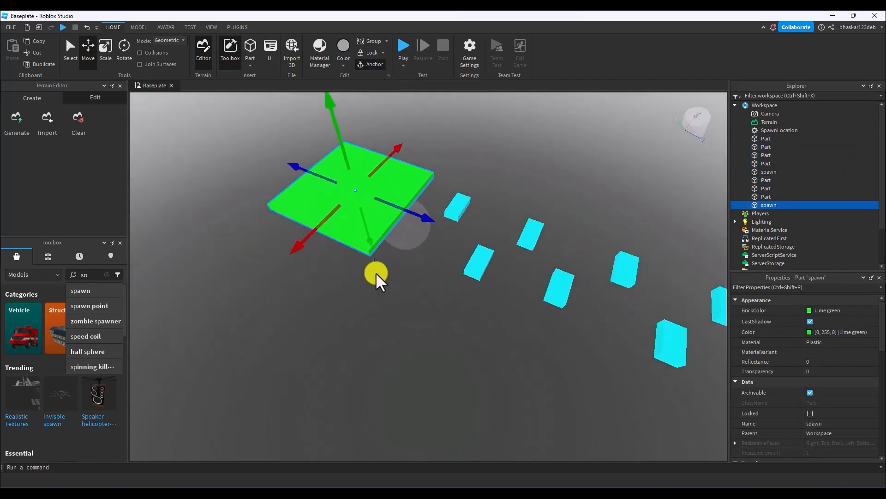
click(109, 275)
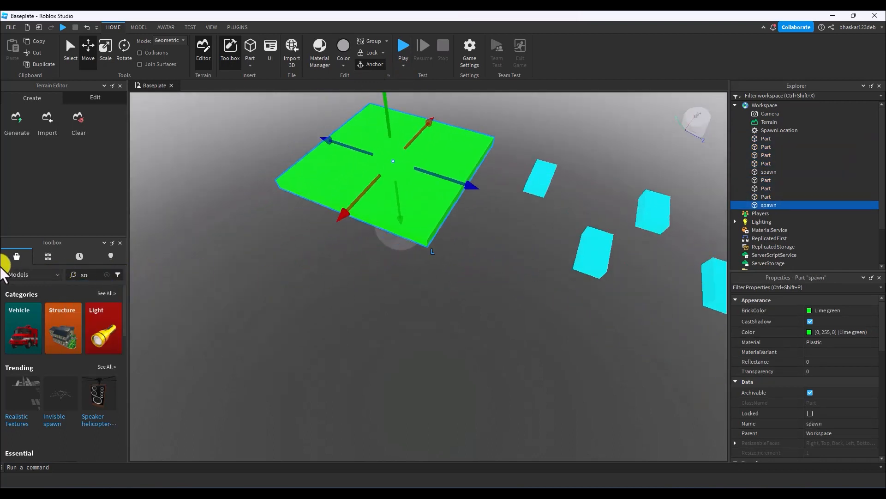
click(107, 275)
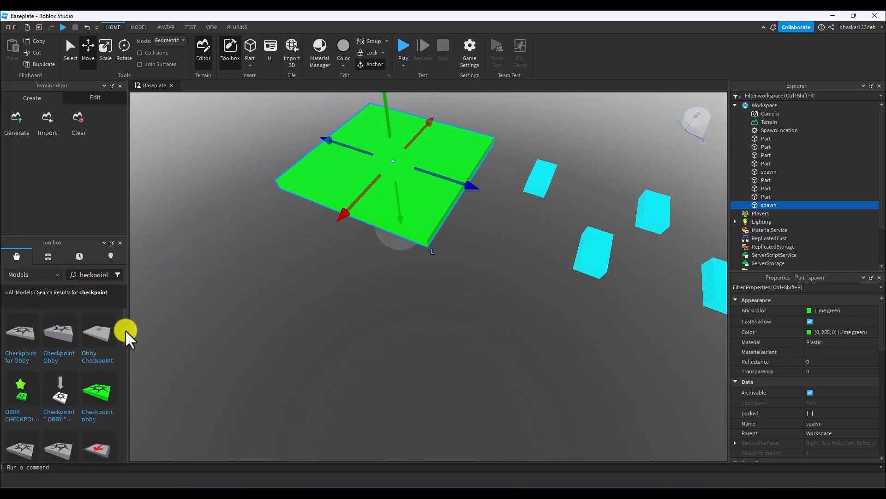
Place the animated OBBY CHECKPOINT model on the green platform near the edge facing the blocks, and dismiss the script notice.
mouse_move(26, 341)
scroll(26, 343, down, 3)
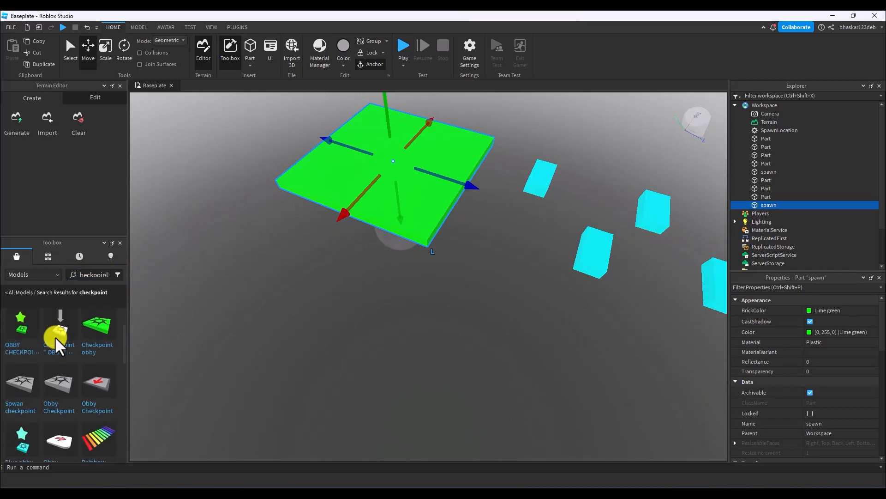
mouse_move(100, 368)
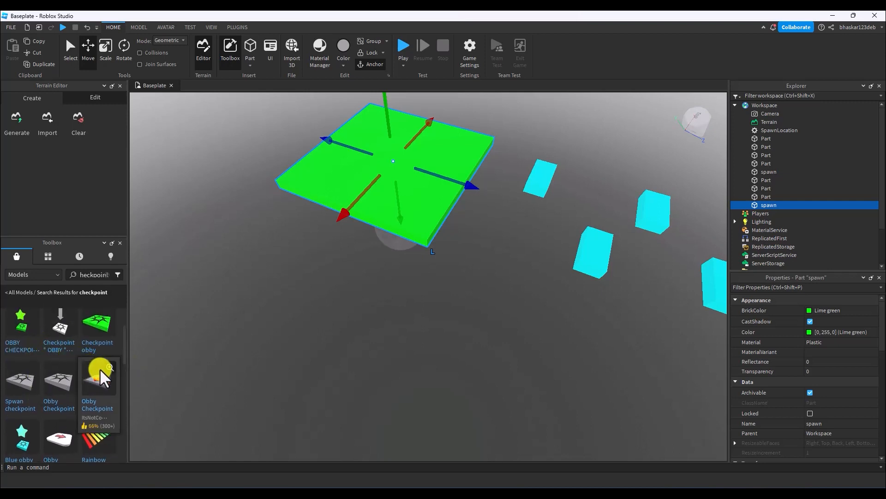
drag(99, 378, 402, 189)
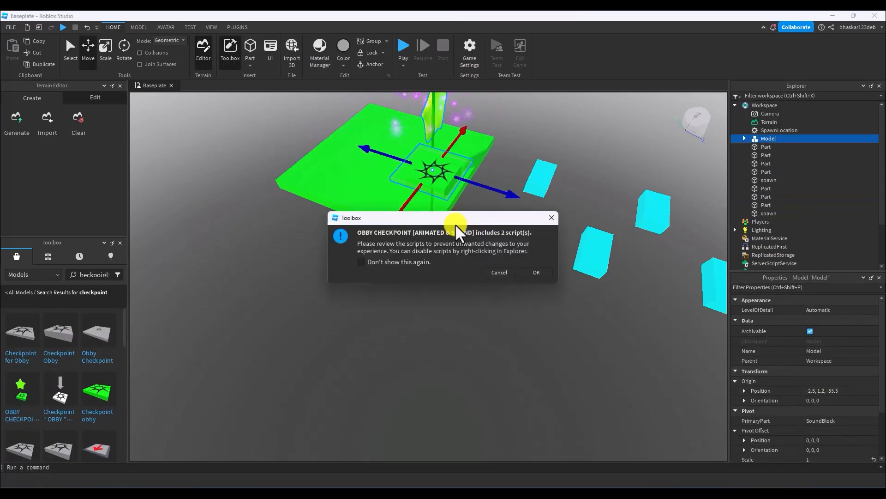
click(502, 271)
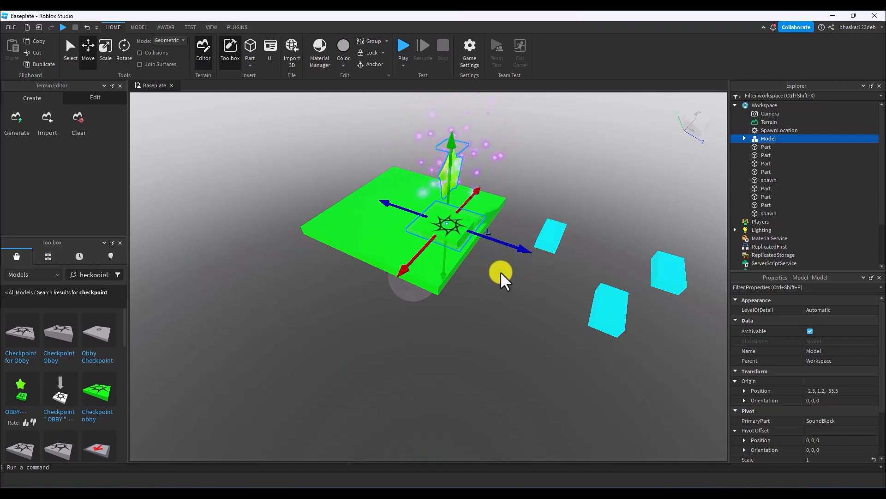
Change the colour of the green platform under the checkpoint to red.
right_drag(500, 272, 500, 272)
click(283, 222)
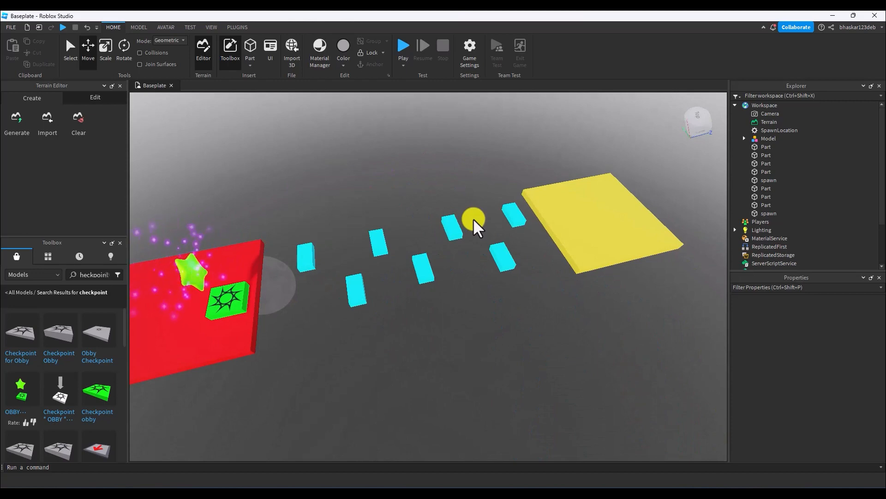
Start a playtest and move and jump the avatar on the yellow platform, facing the row of blocks.
right_drag(474, 221, 471, 219)
click(402, 51)
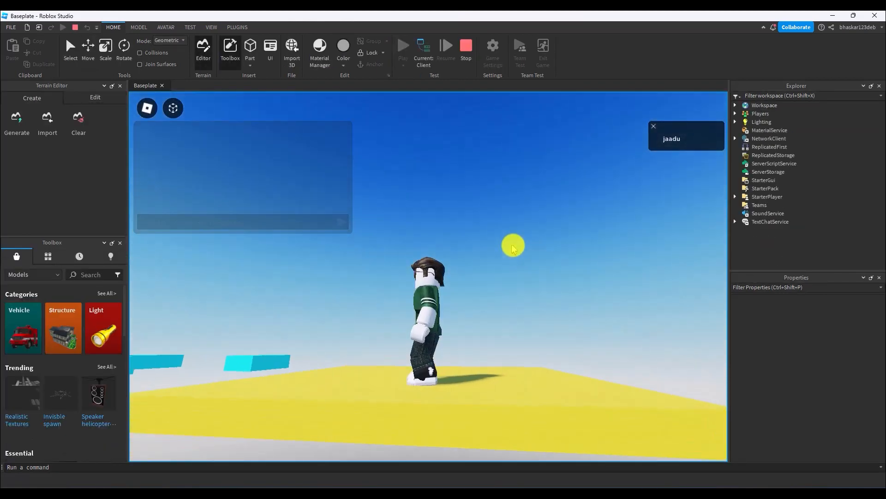
right_drag(512, 245, 513, 246)
key(d)
key(w)
key(space)
key(w)
key(space)
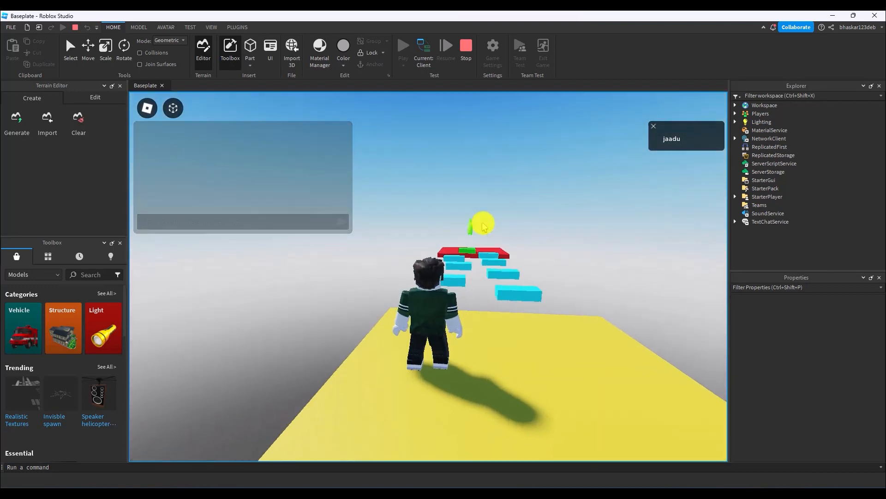
Jump the avatar across the cyan blocks to the checkpoint on the red platform.
key(d)
right_drag(483, 226, 482, 226)
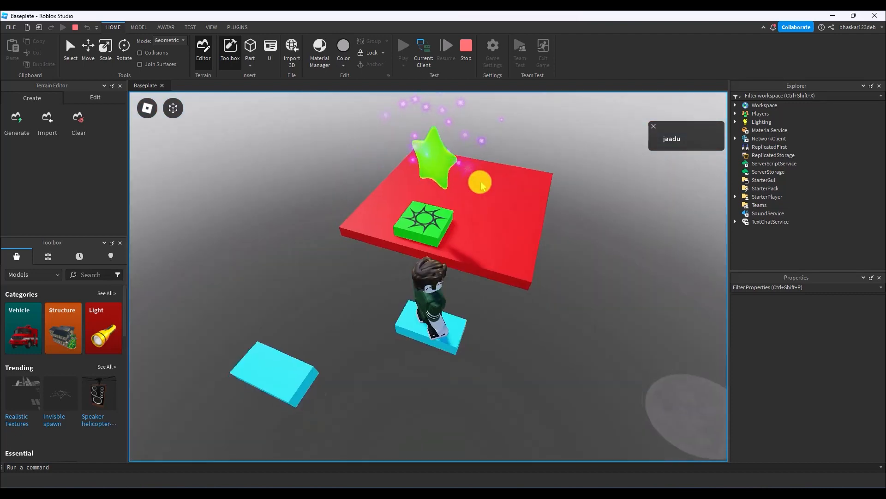
right_drag(481, 185, 481, 185)
key(w)
key(space)
key(a)
key(s)
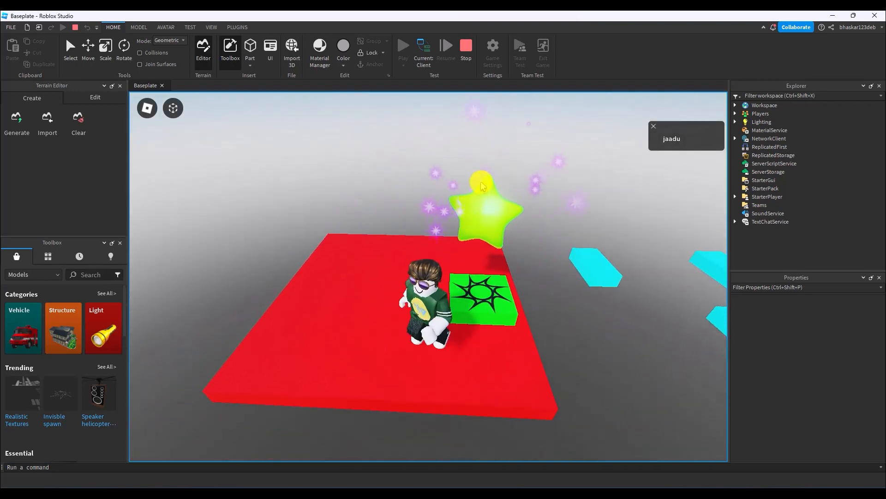
Take the avatar off the red platform to test the checkpoint respawn, and stop the playtest.
key(w)
key(space)
key(s)
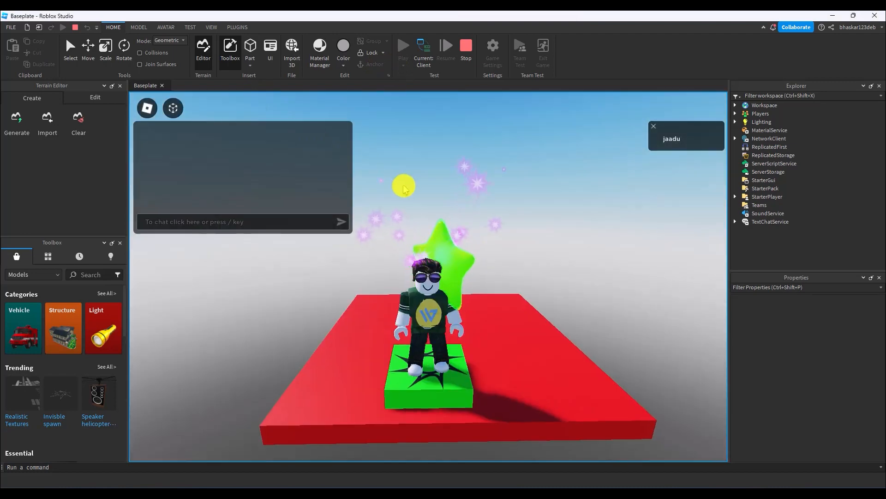
right_drag(403, 186, 403, 185)
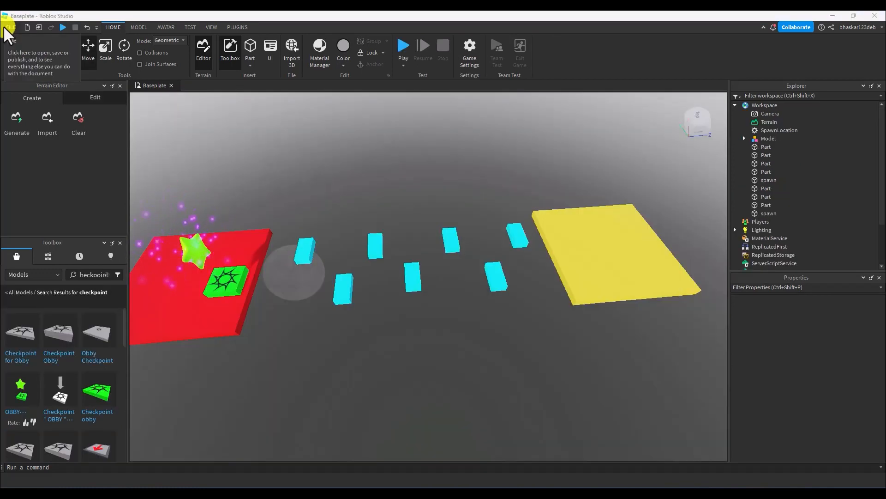
Open the existing Obby place and start a playtest from its yellow START platform.
click(5, 29)
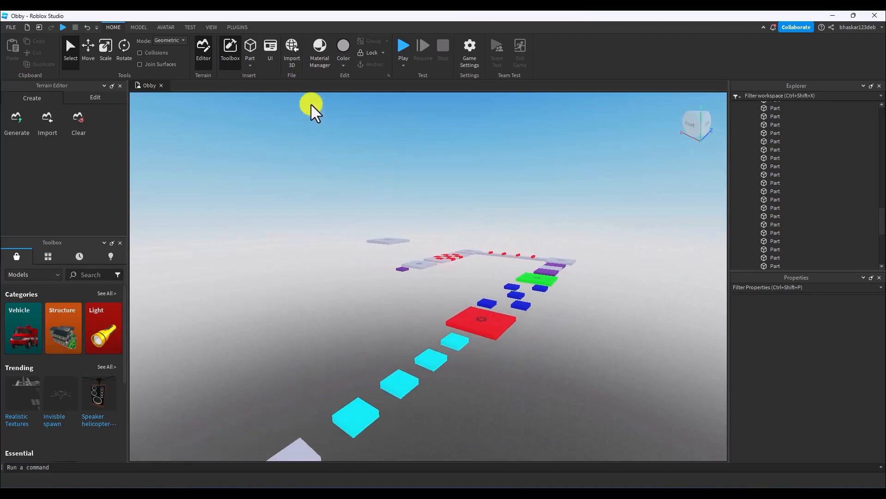
click(403, 44)
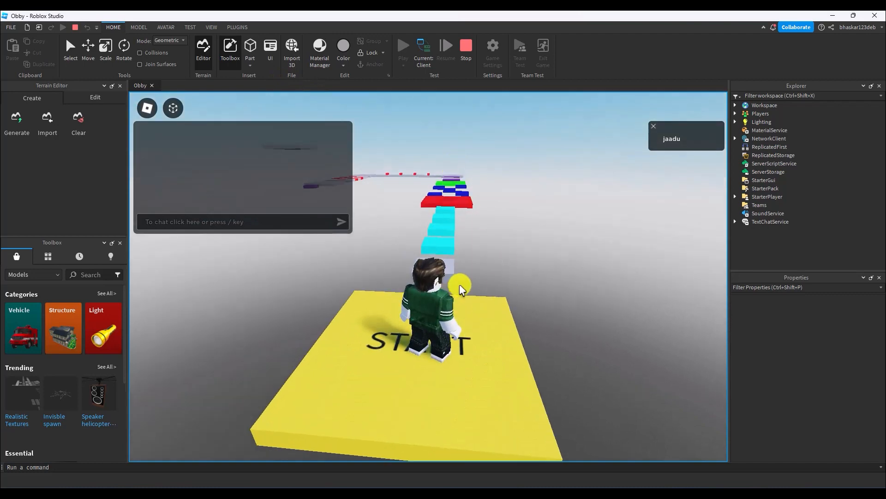
key(a)
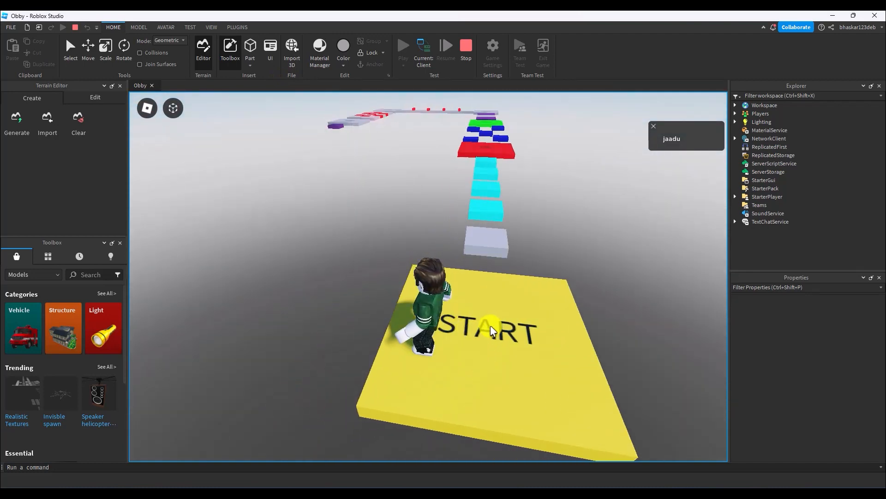
Jump the avatar from the START platform along the cyan blocks toward the red checkpoint platform.
click(266, 55)
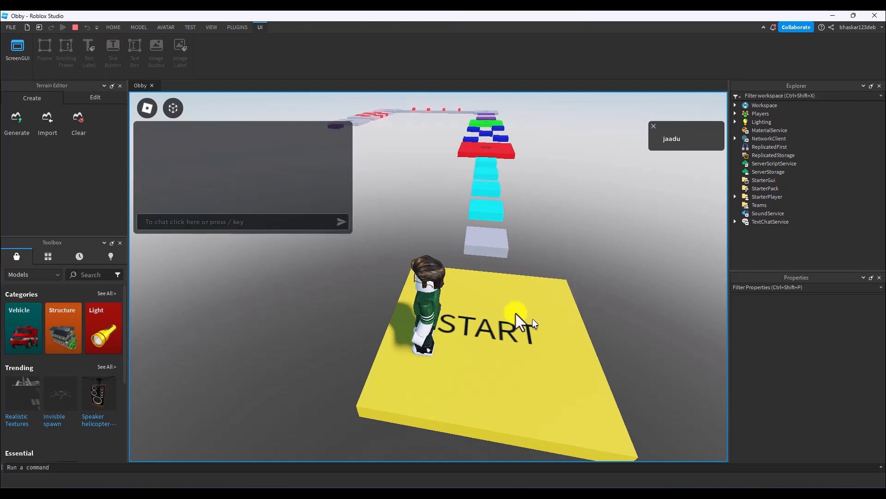
key(w)
key(space)
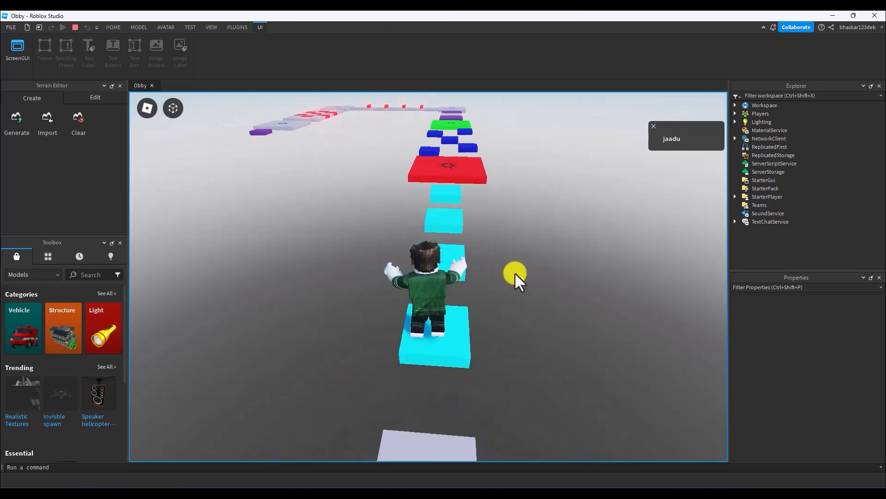
key(w)
key(space)
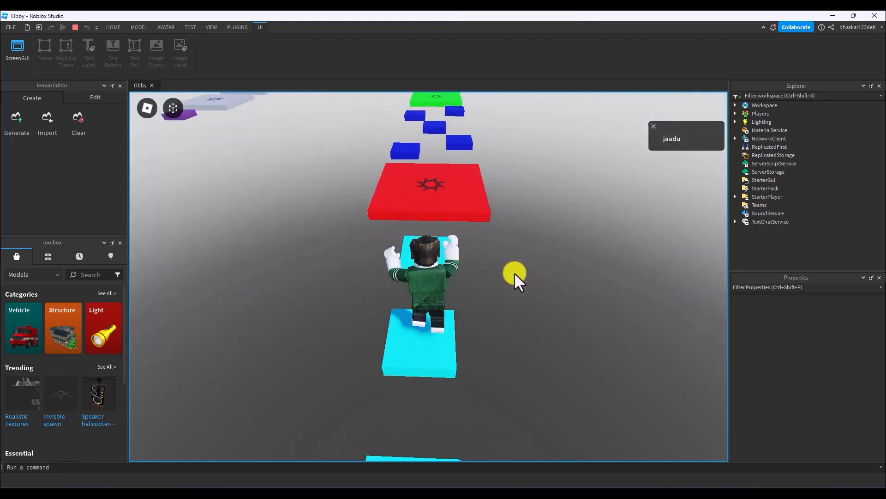